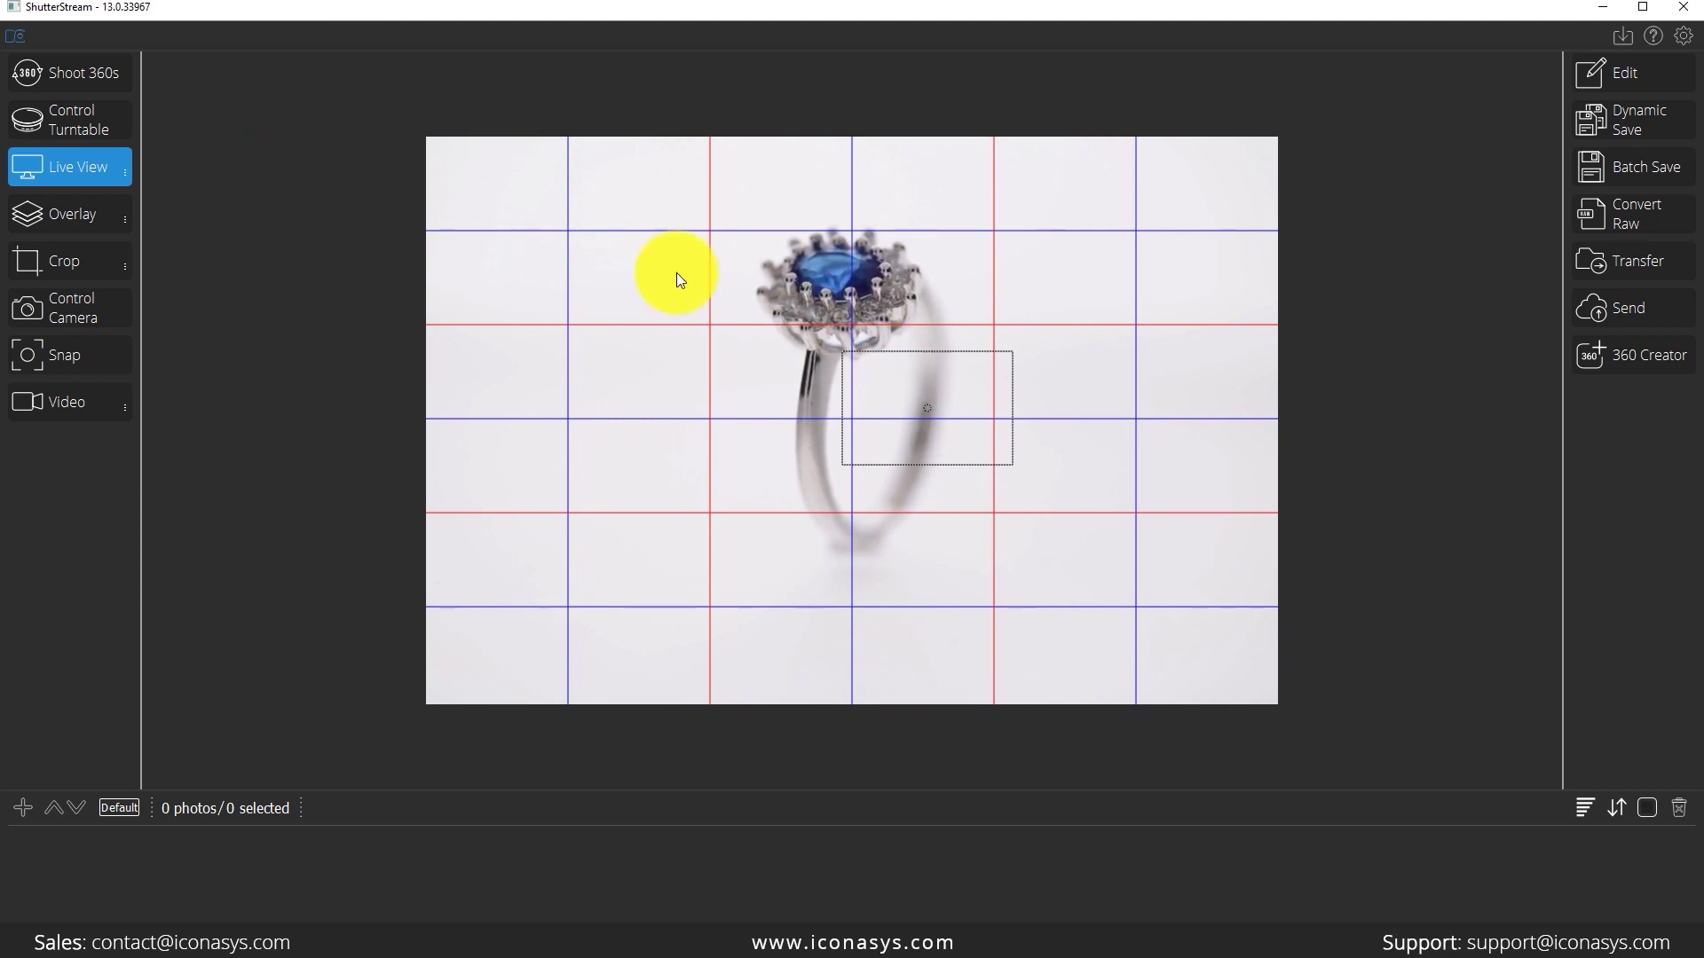
Step: Turn on cropping and try aperture 13 with shutter speed 1/13
left_click(70, 266)
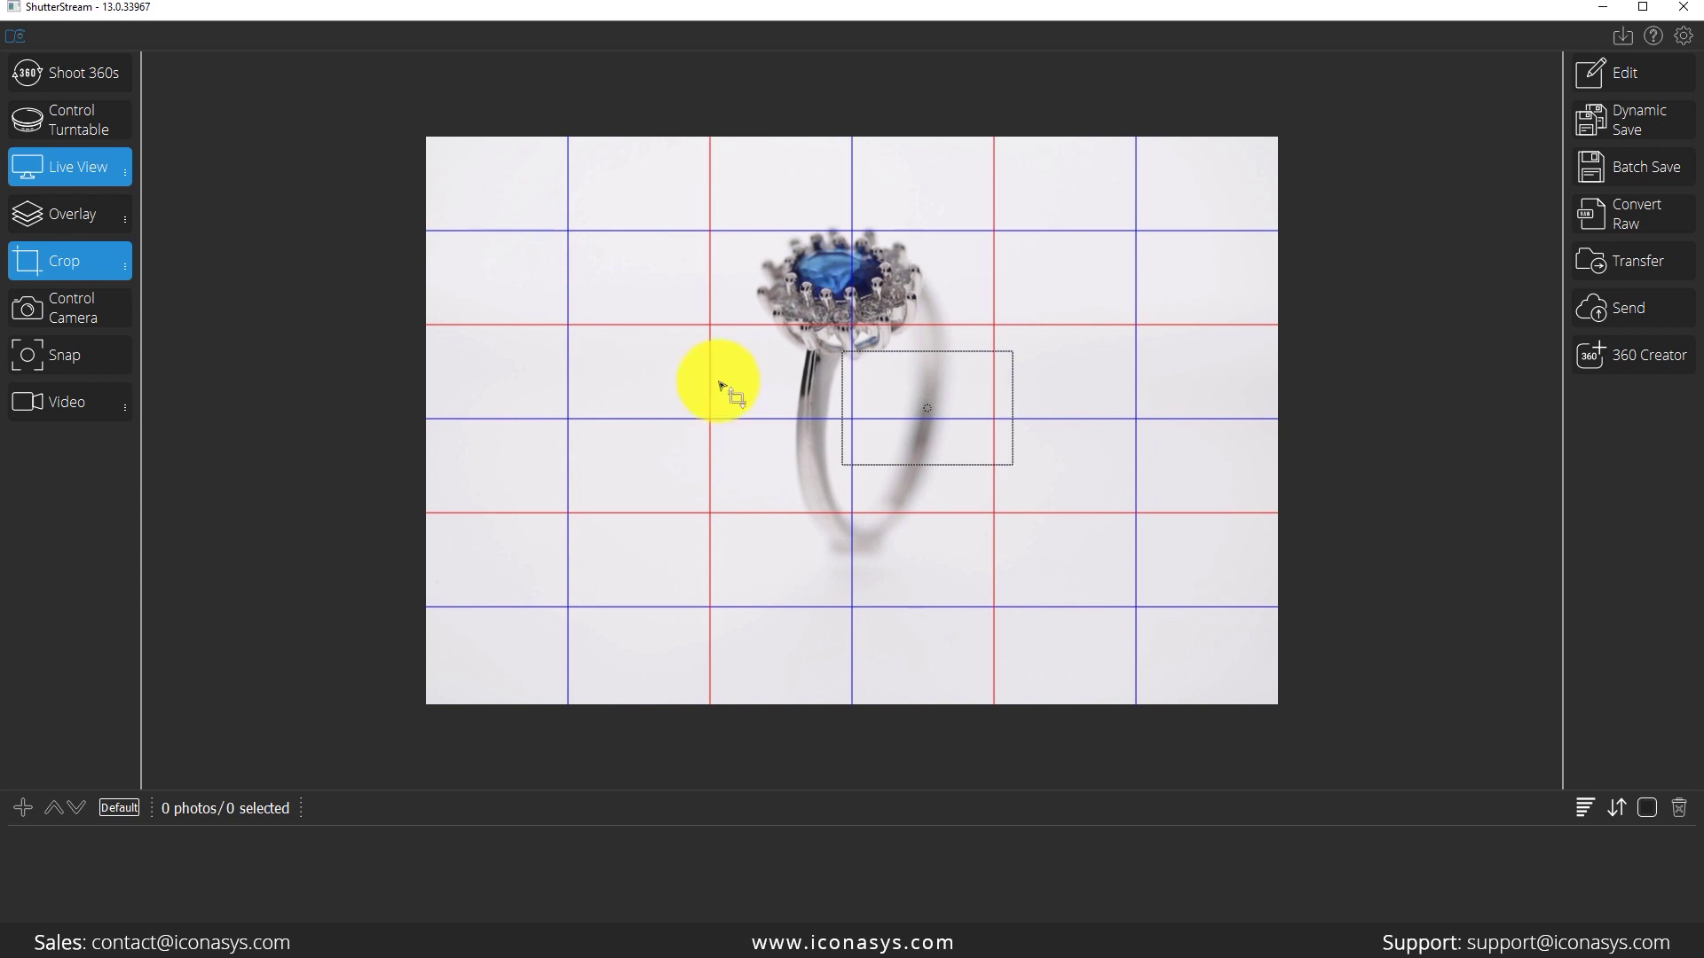
left_click(112, 310)
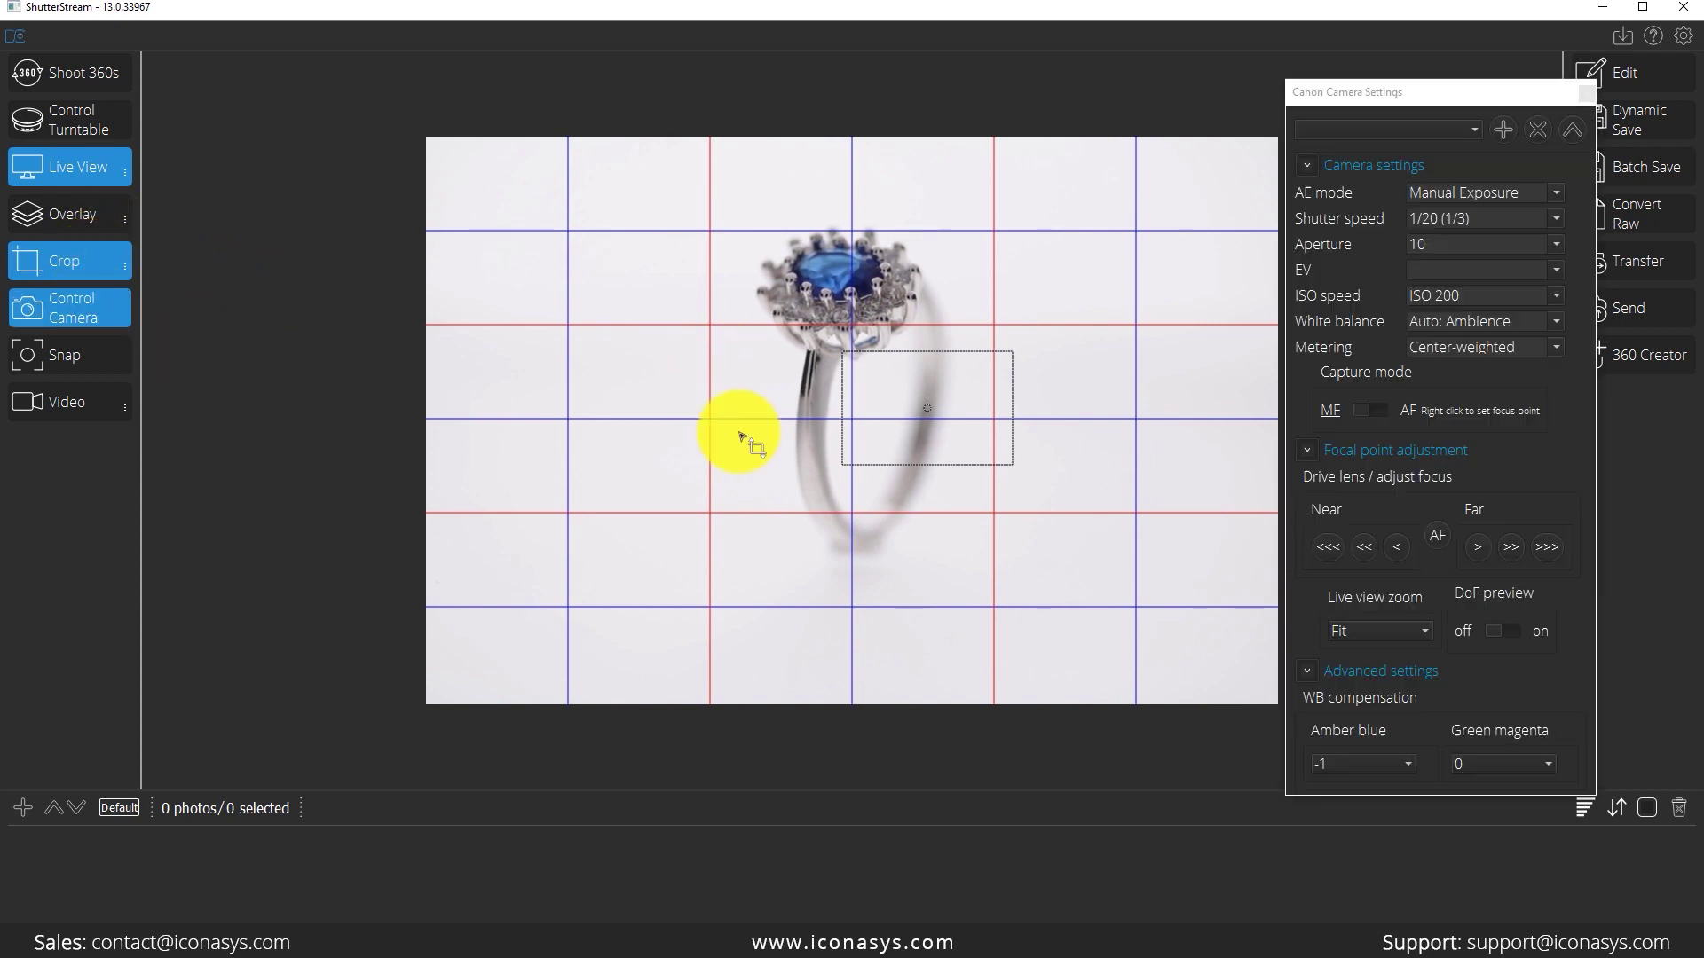
left_click(1500, 252)
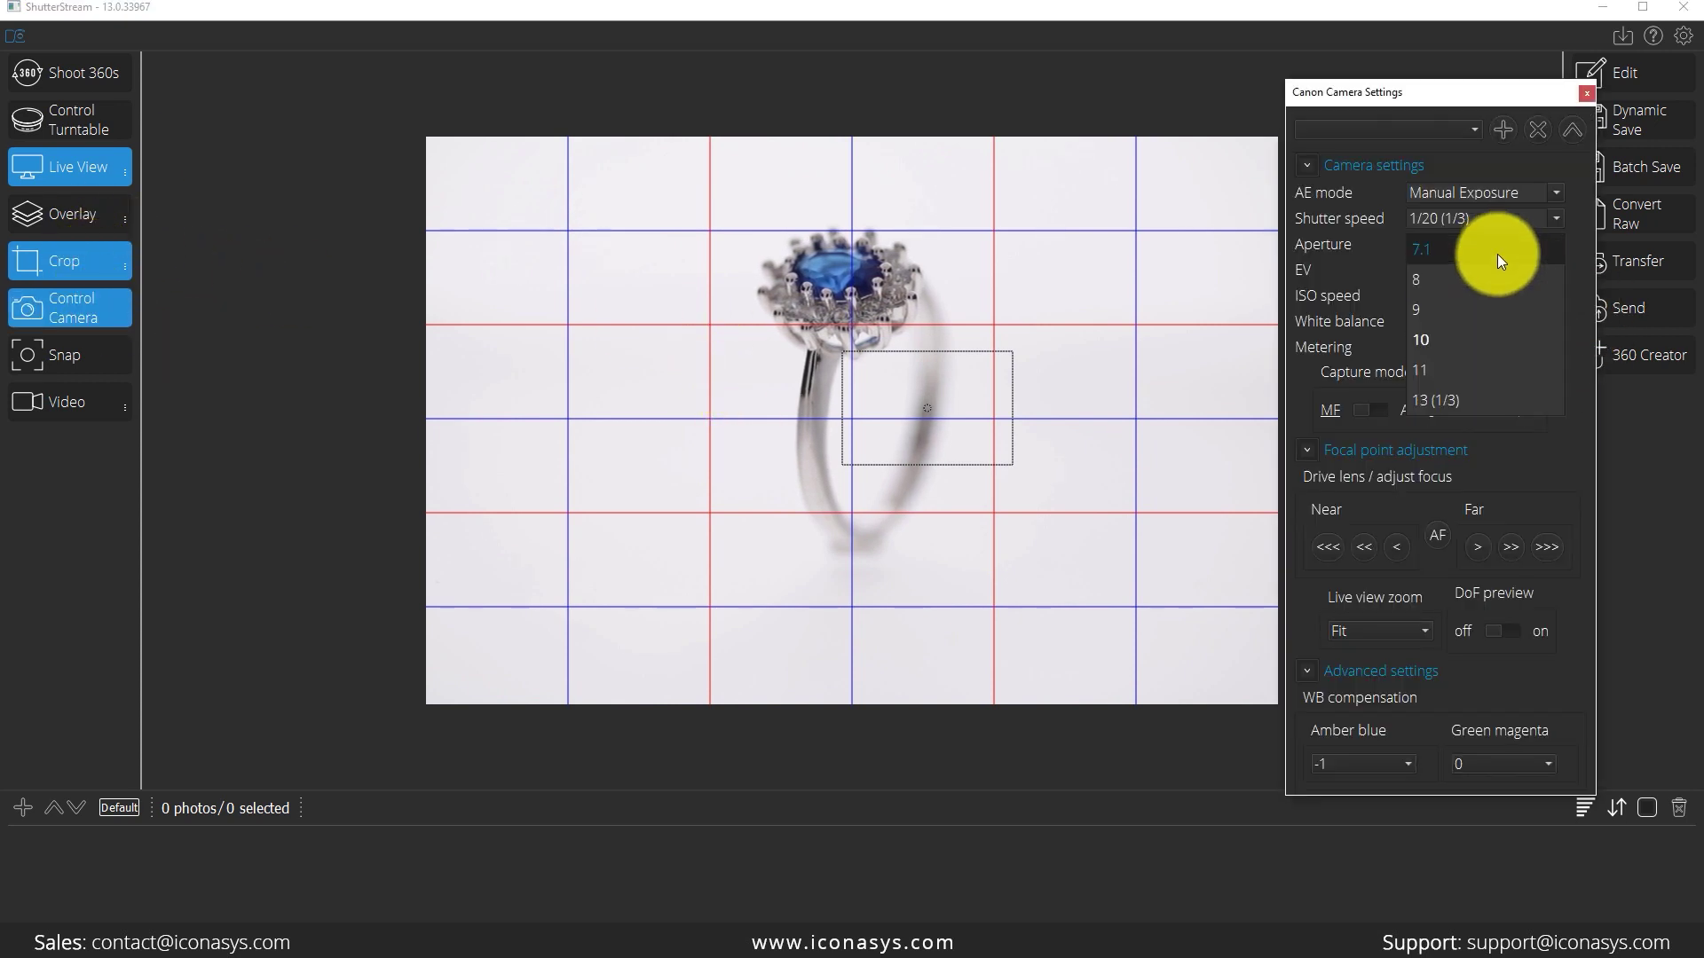
left_click(1473, 399)
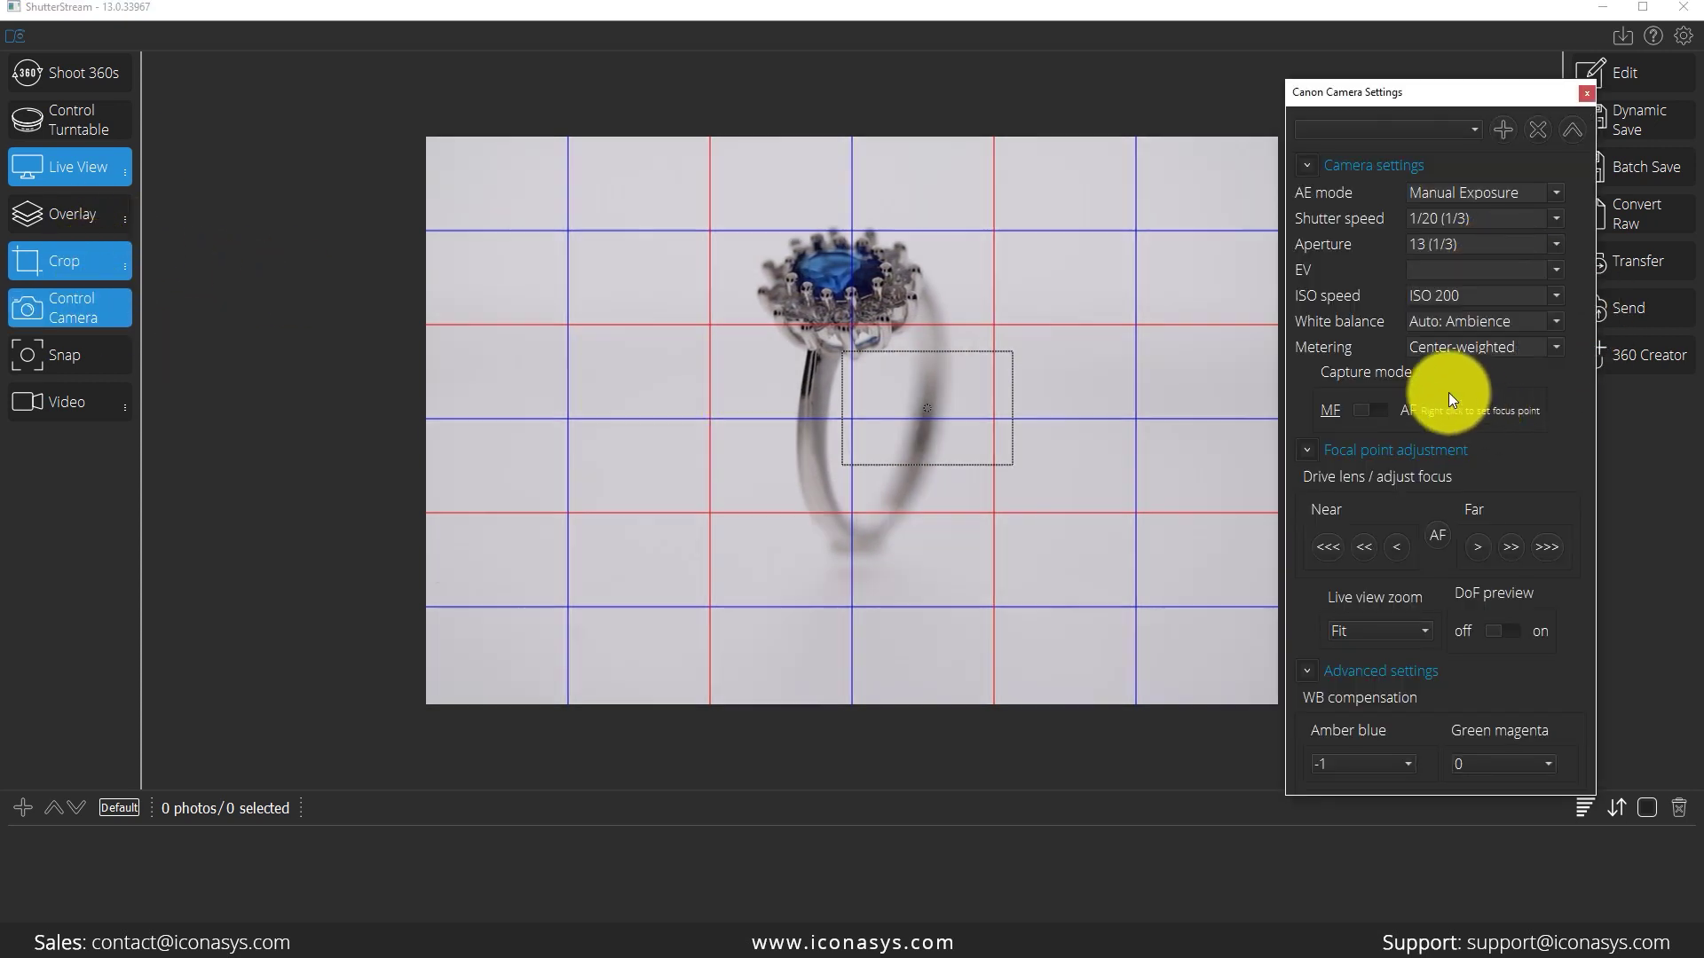
left_click(1490, 227)
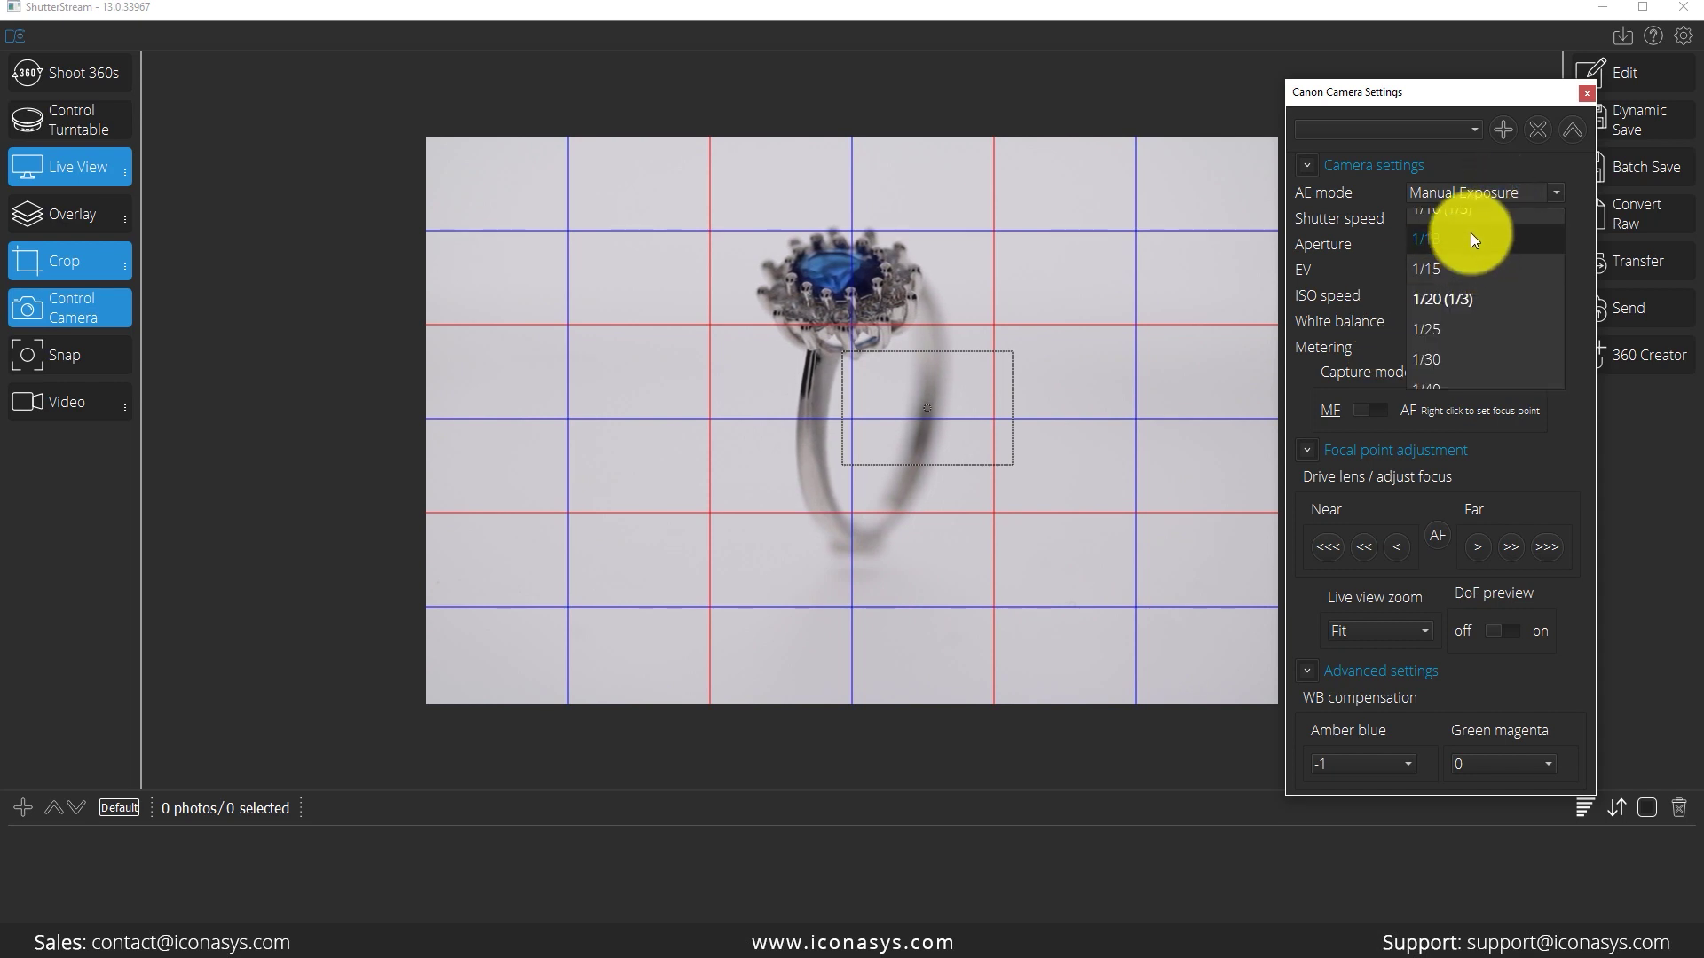
left_click(1472, 234)
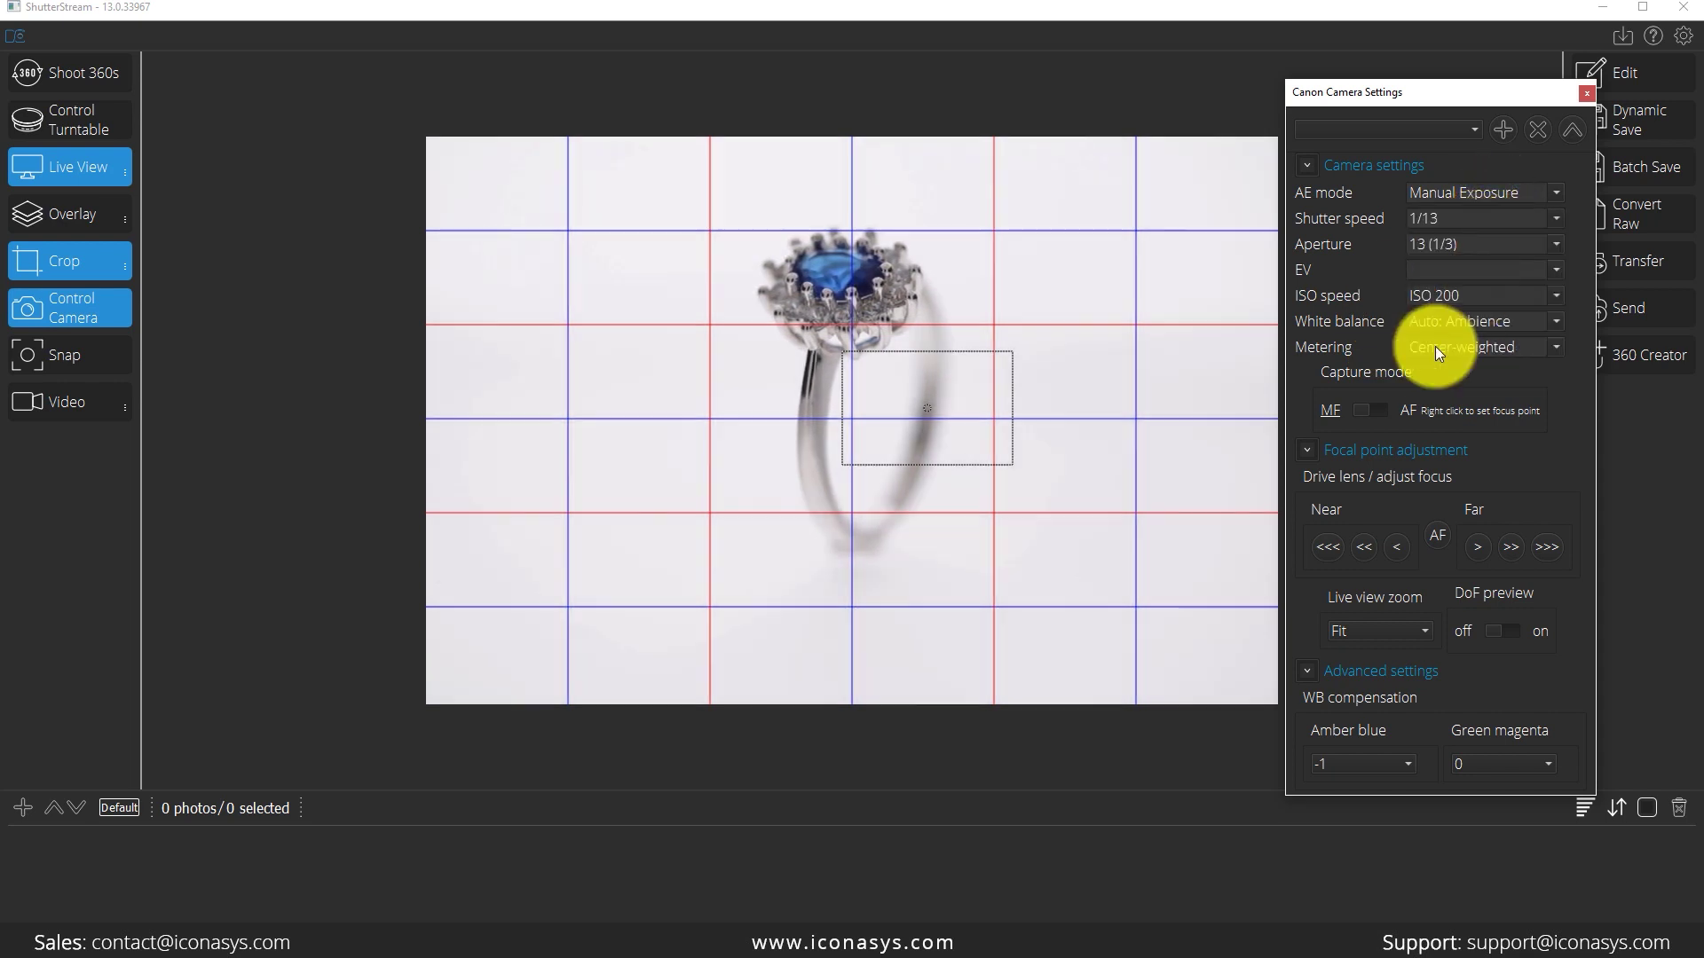
Step: Set the aperture to 10 and the shutter speed to 1/15
left_click(1428, 249)
left_click(1456, 289)
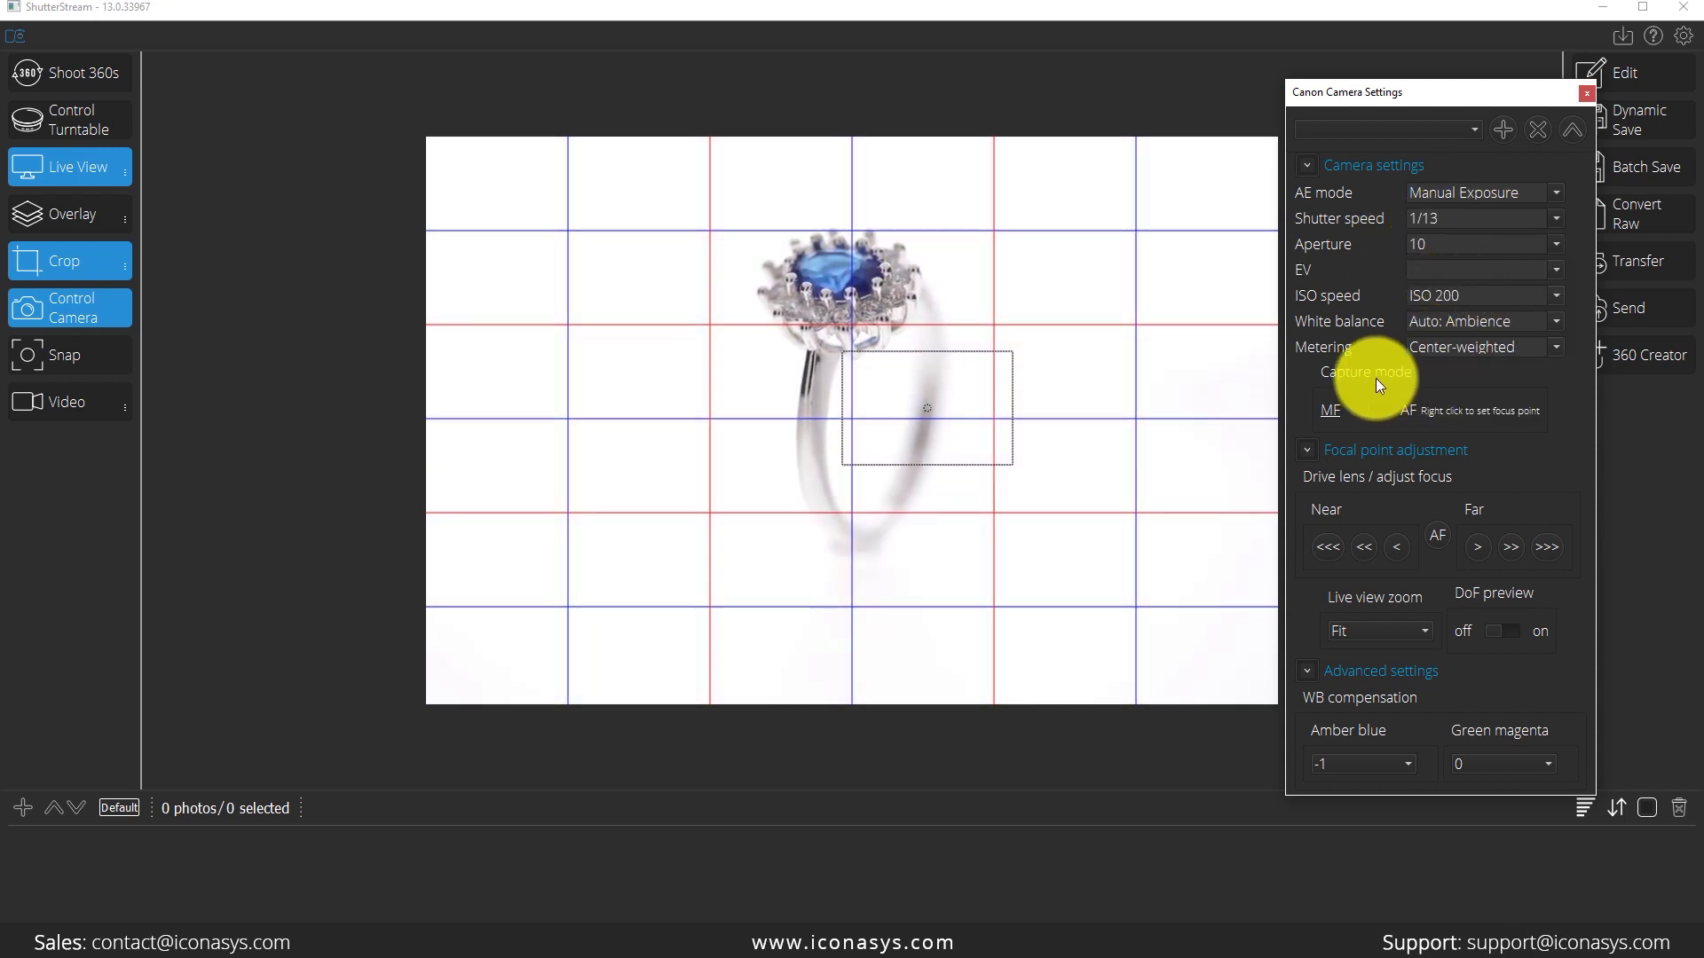
left_click(1460, 220)
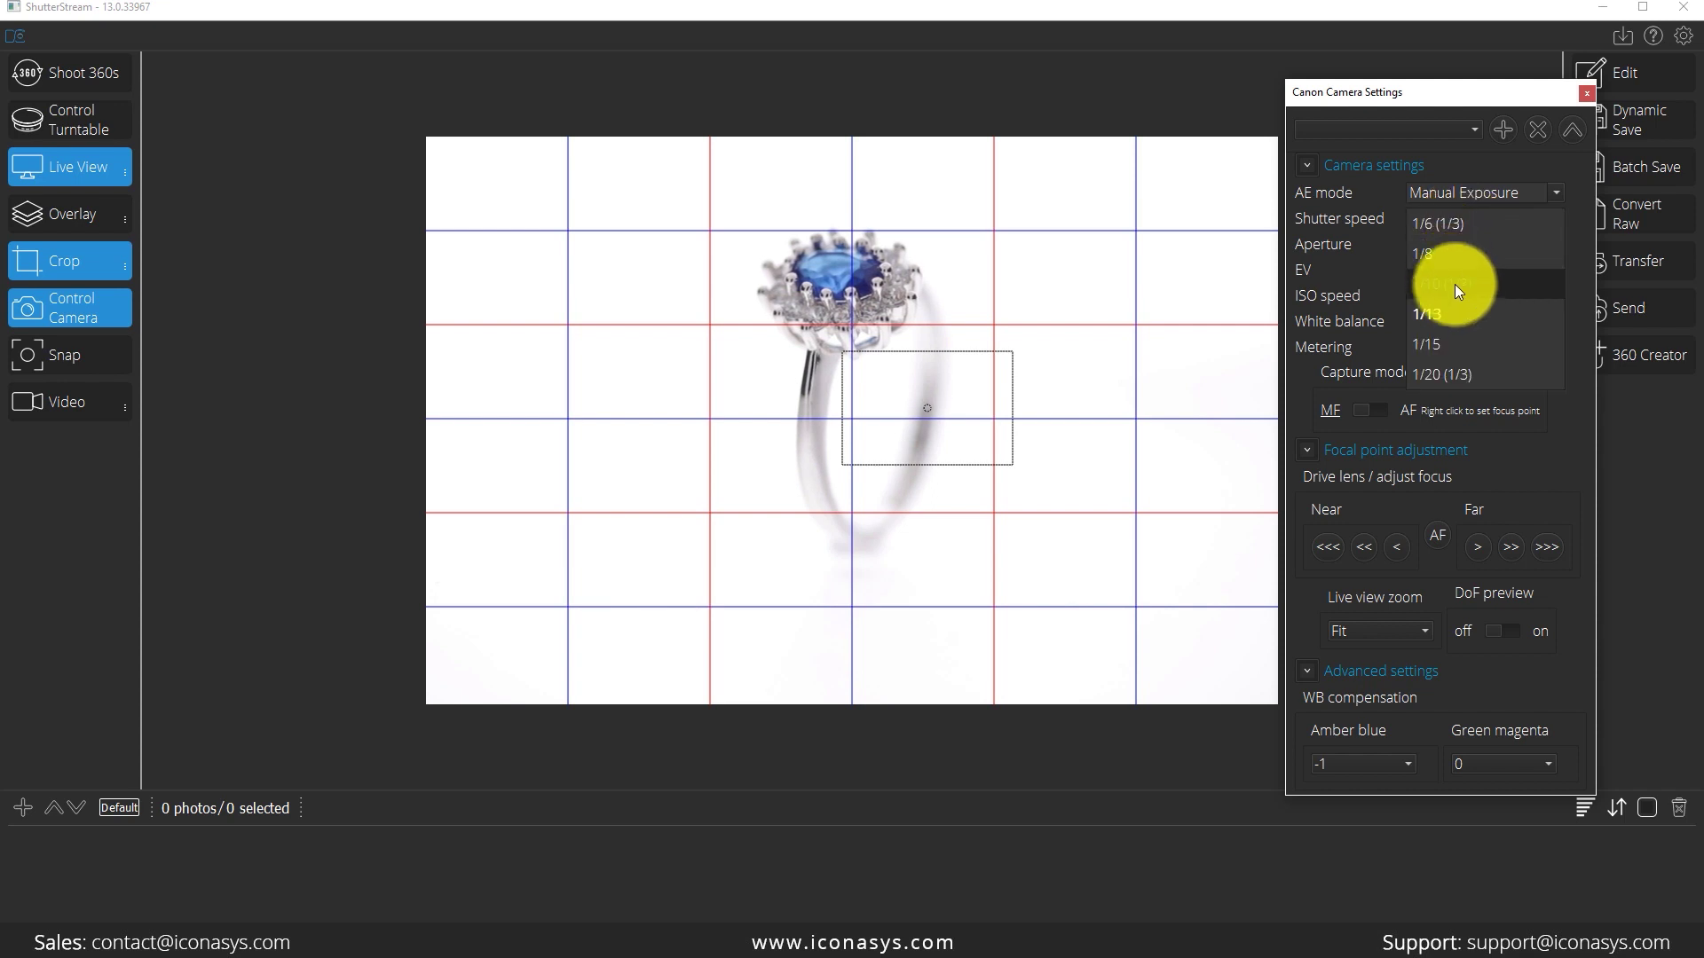
left_click(1455, 334)
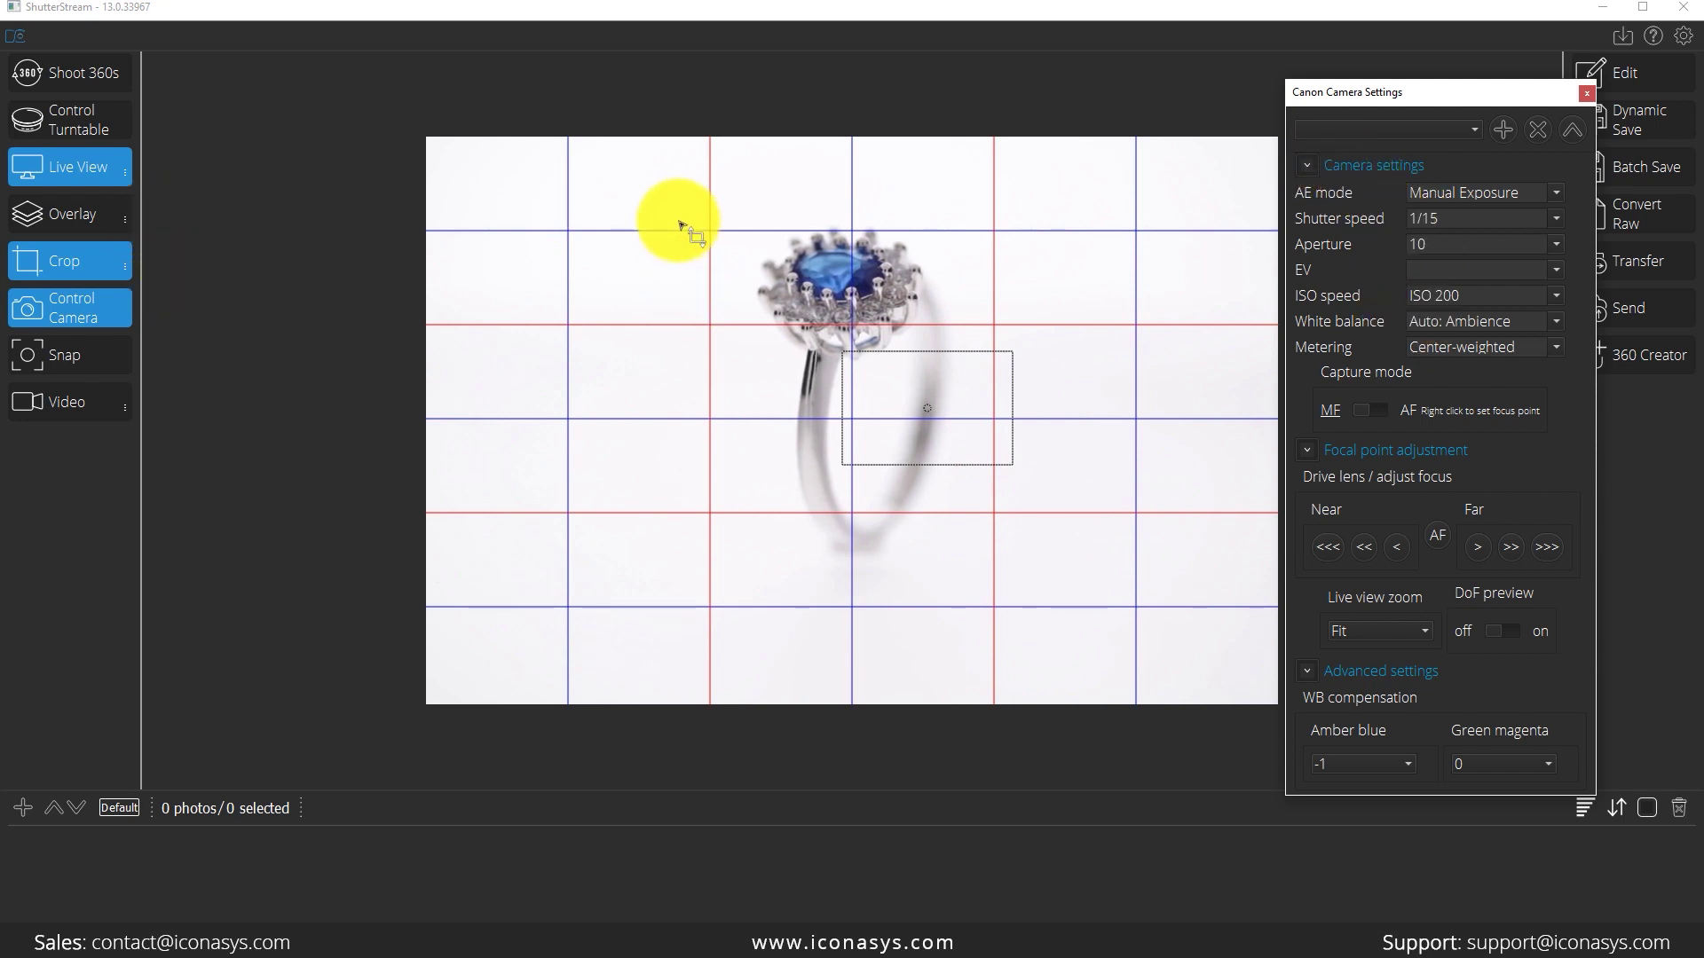
Step: Crop the live view to a square frame around the ring and snap a test shot
left_click_drag(660, 178, 995, 568)
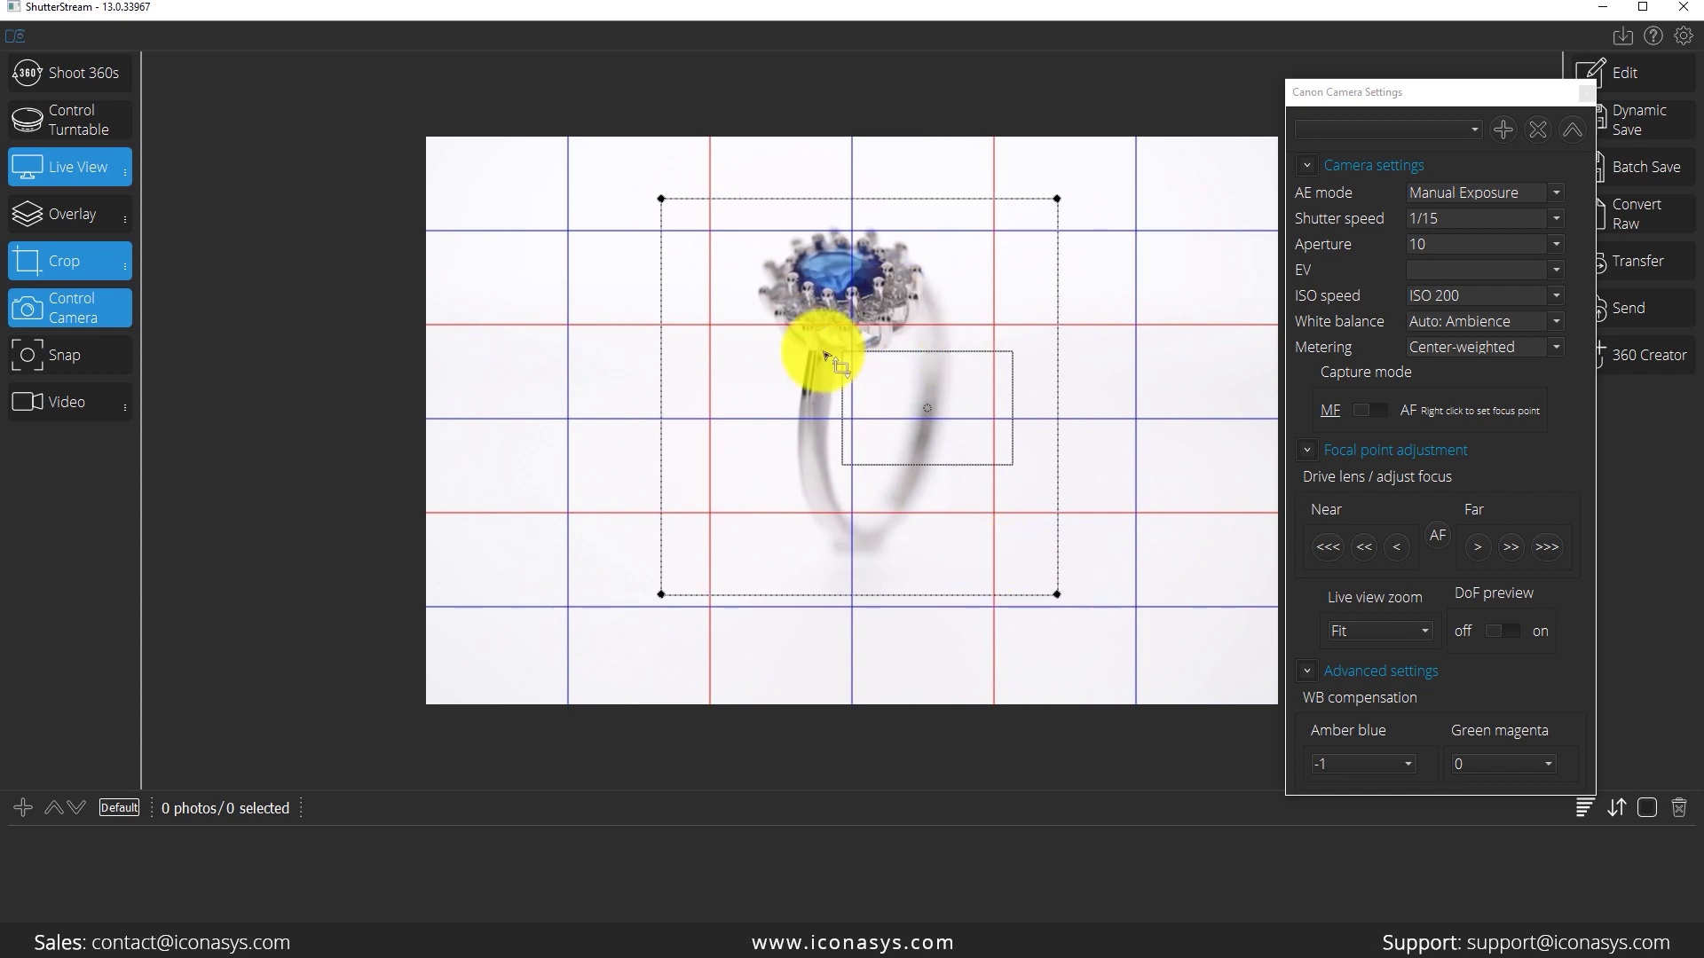
left_click(55, 356)
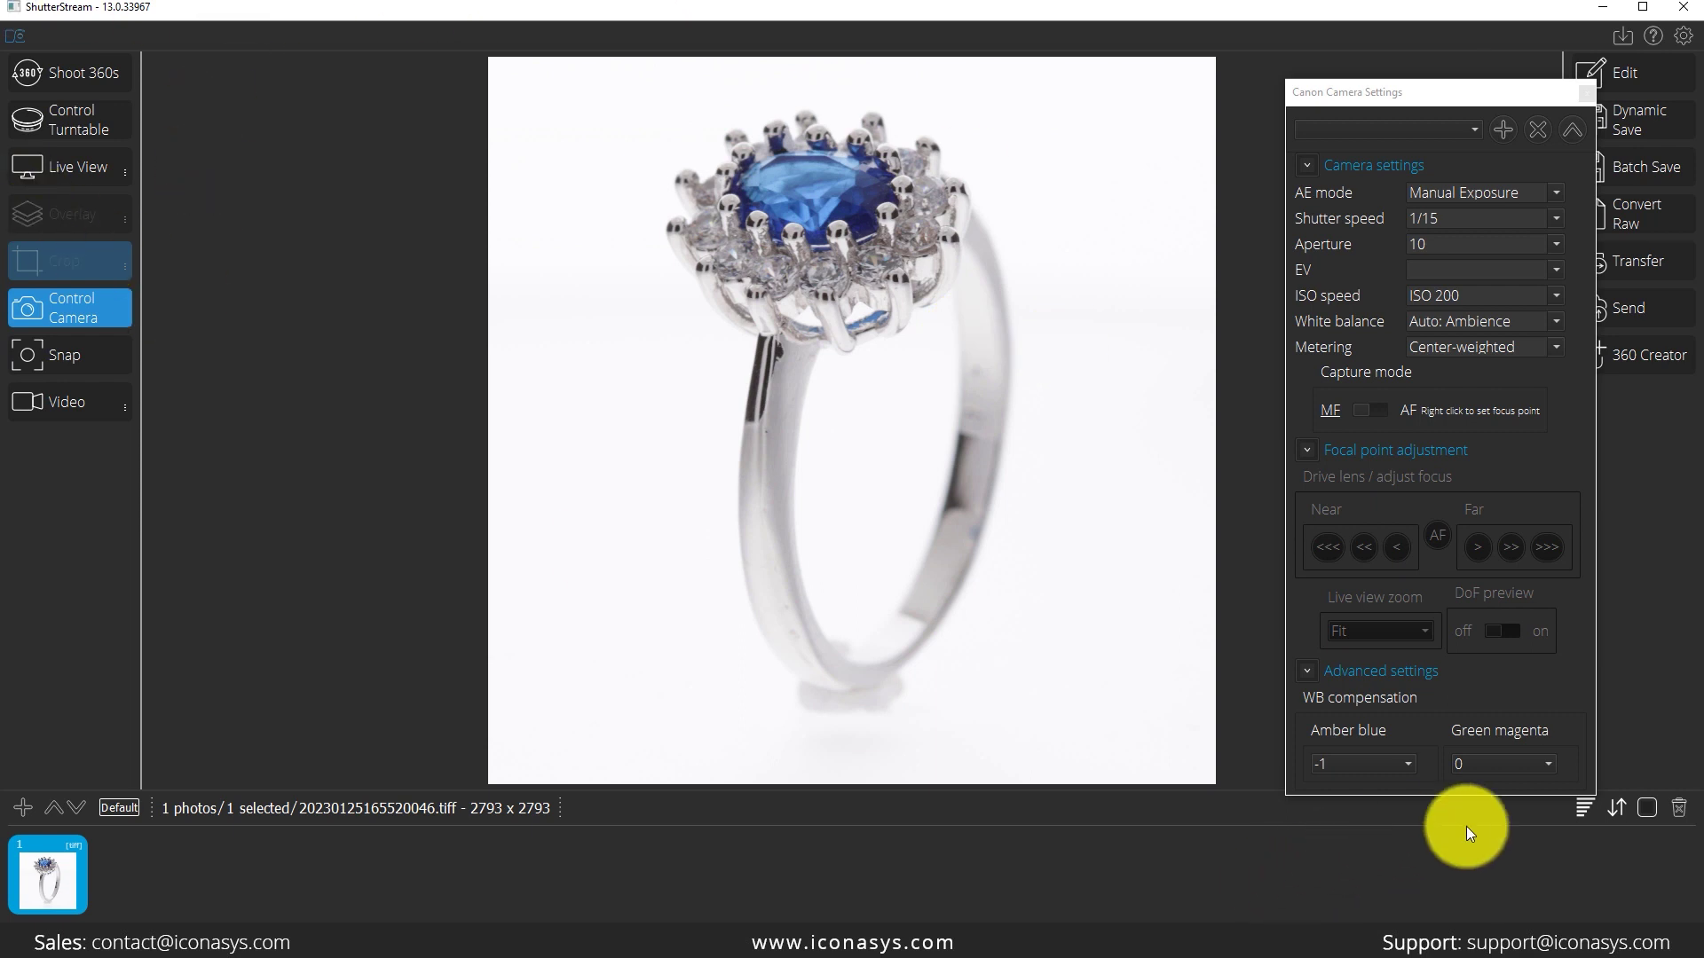
Step: Delete the test photo, restore live view, and switch the capture mode to Focus Stack
left_click(1678, 807)
left_click(863, 546)
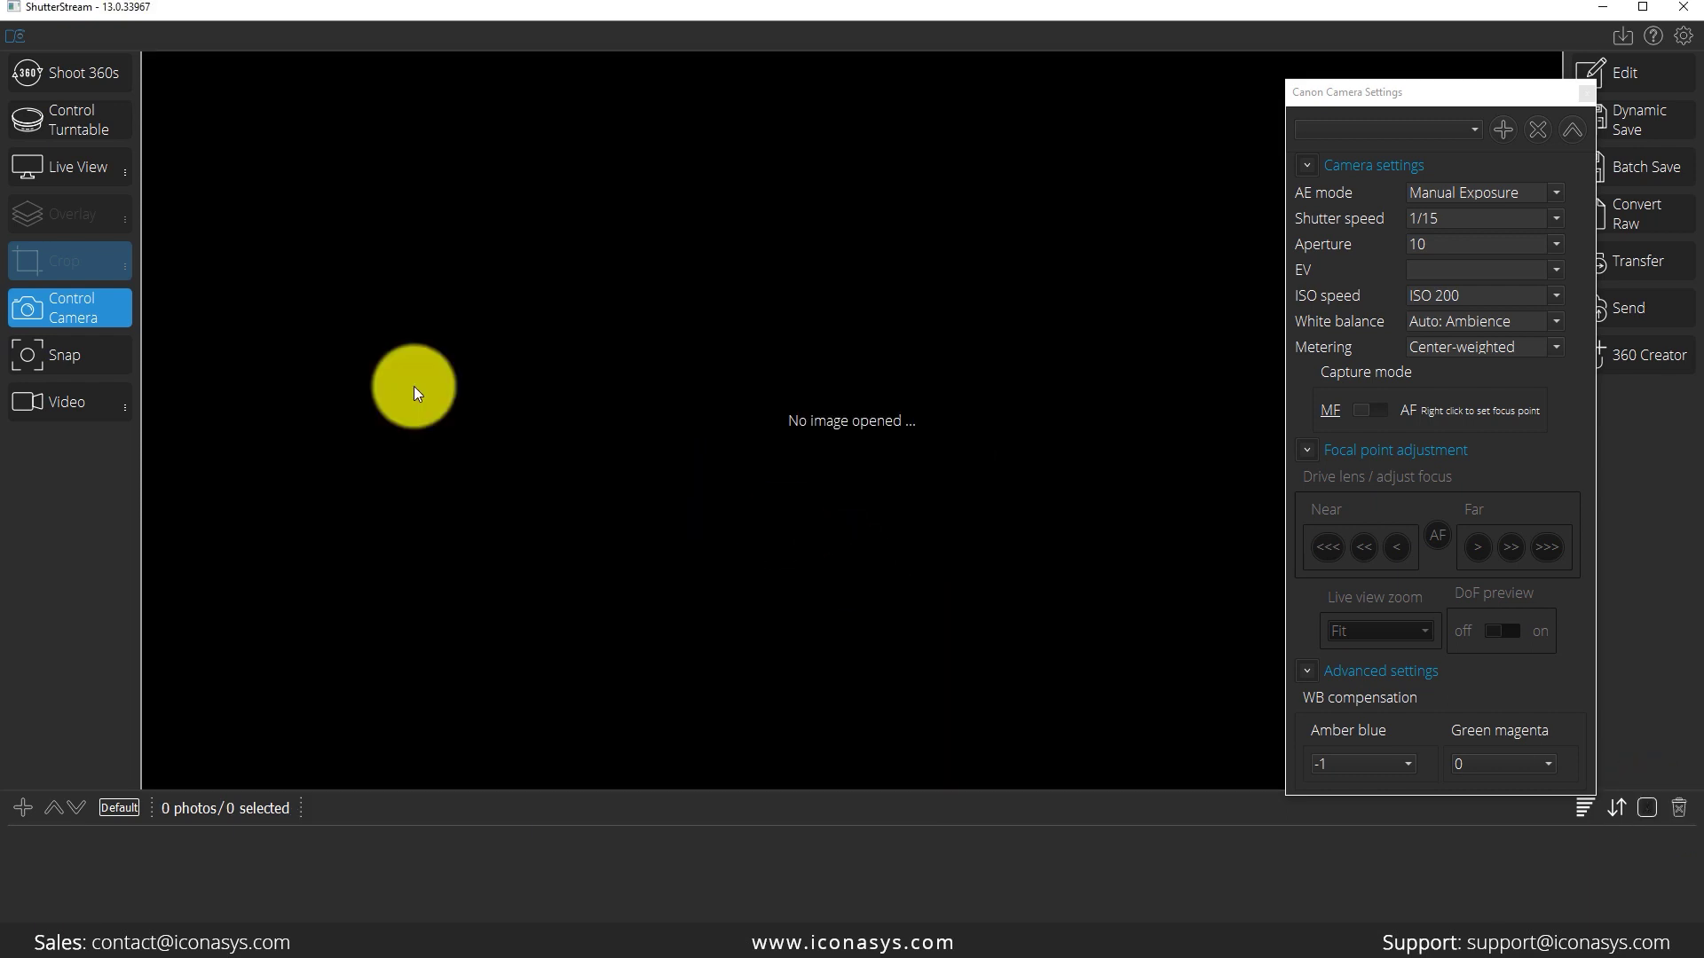
left_click(83, 172)
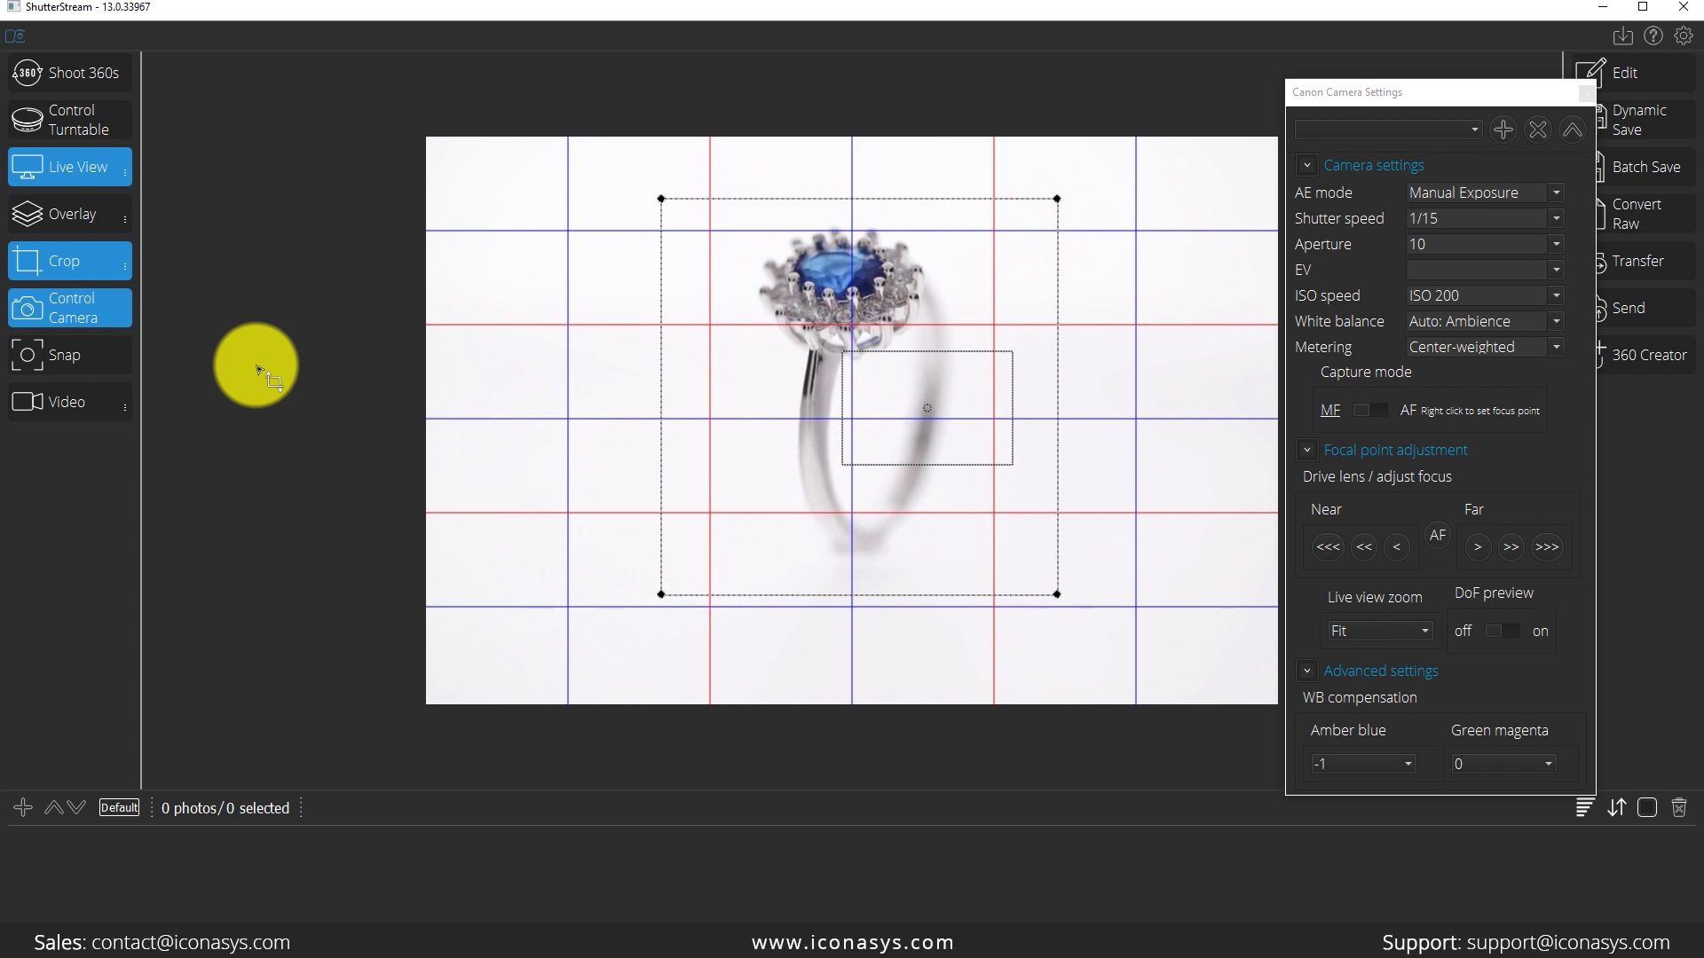
right_click(61, 355)
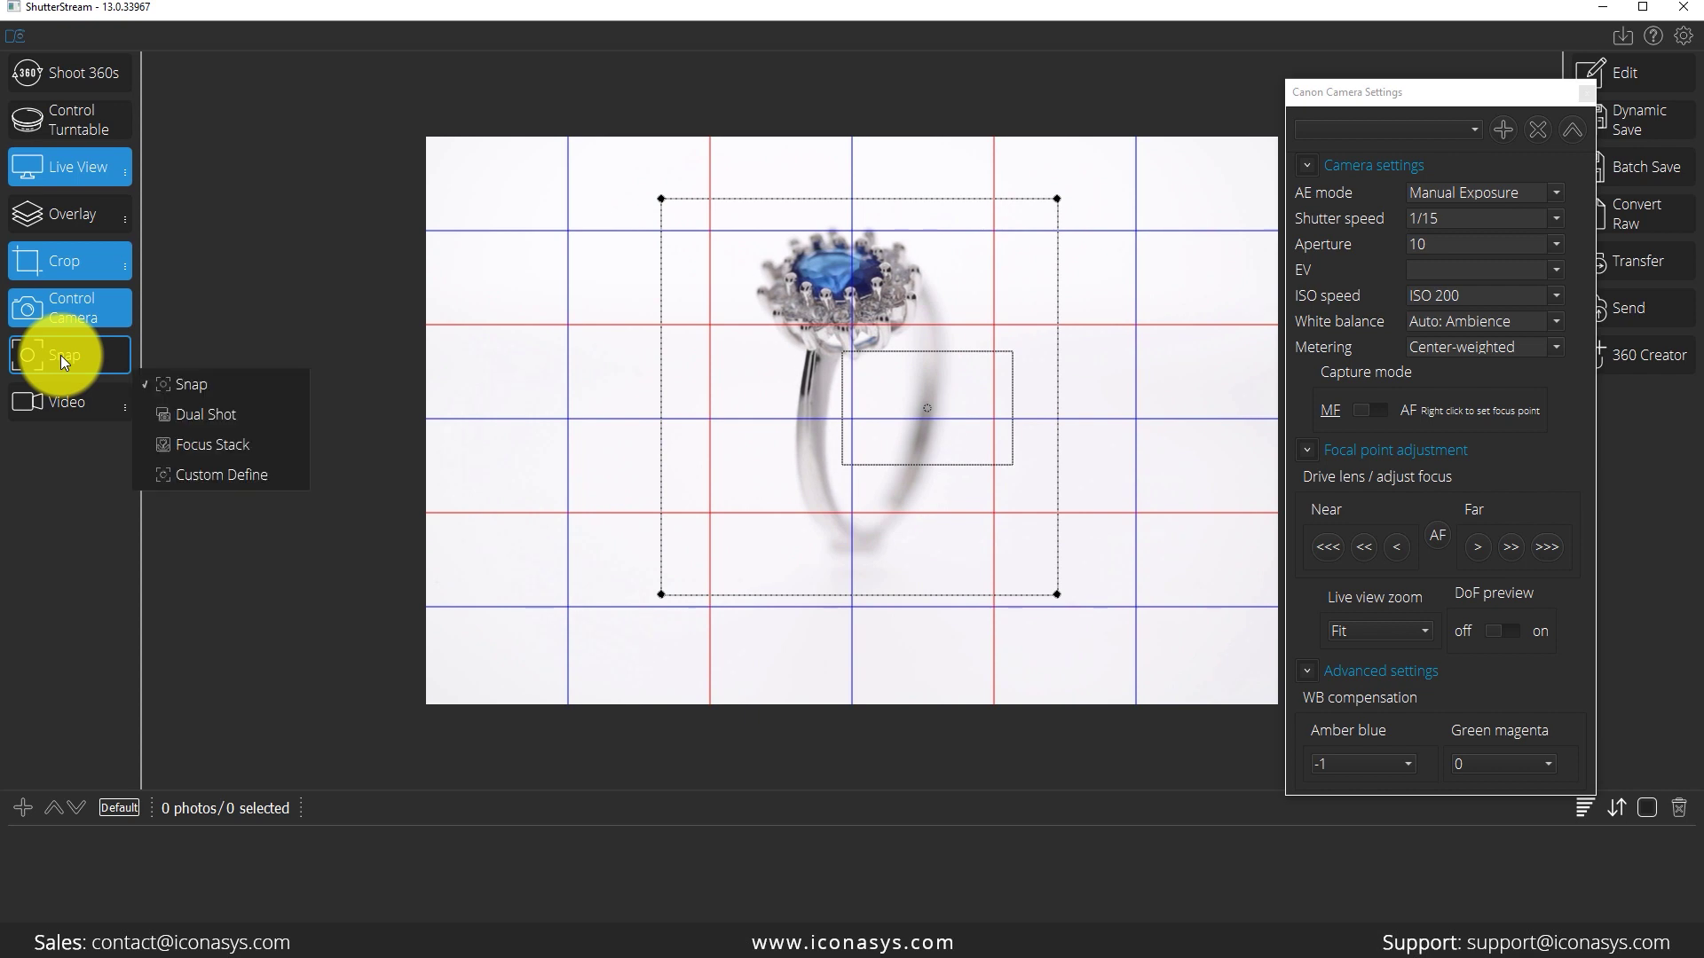
left_click(192, 445)
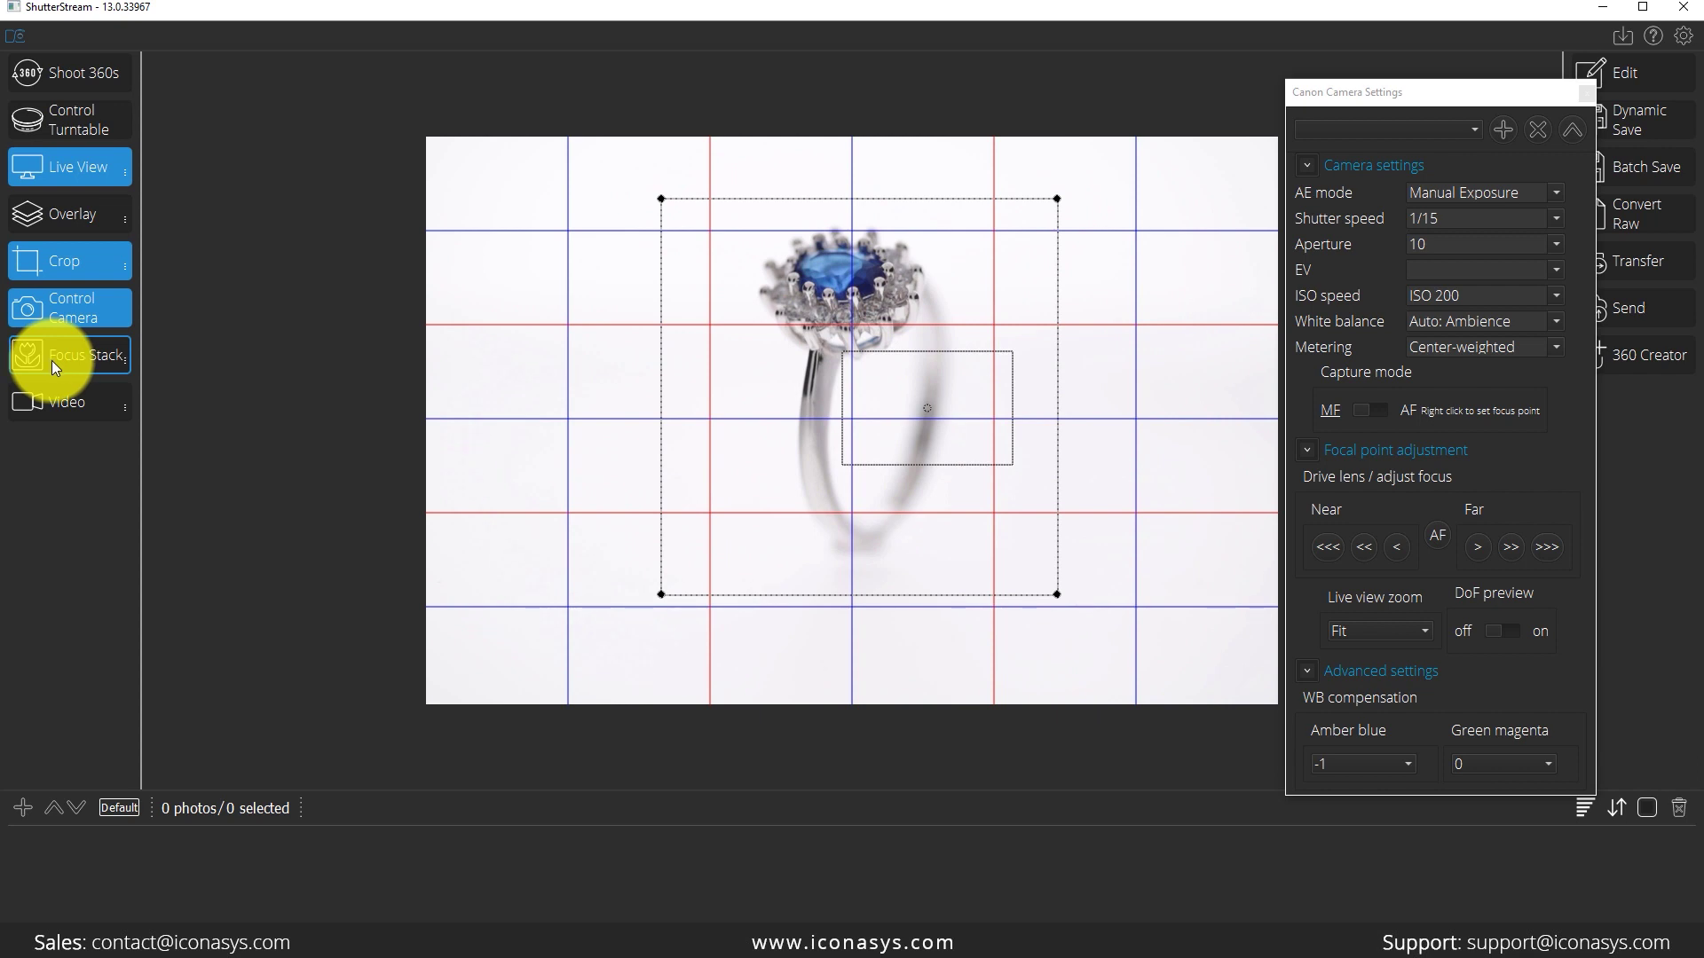
Step: Open the Focus Stack settings and arrange them beside the Canon Camera Settings window
left_click(125, 365)
left_click_drag(1360, 158, 183, 227)
left_click_drag(1359, 93, 1371, 128)
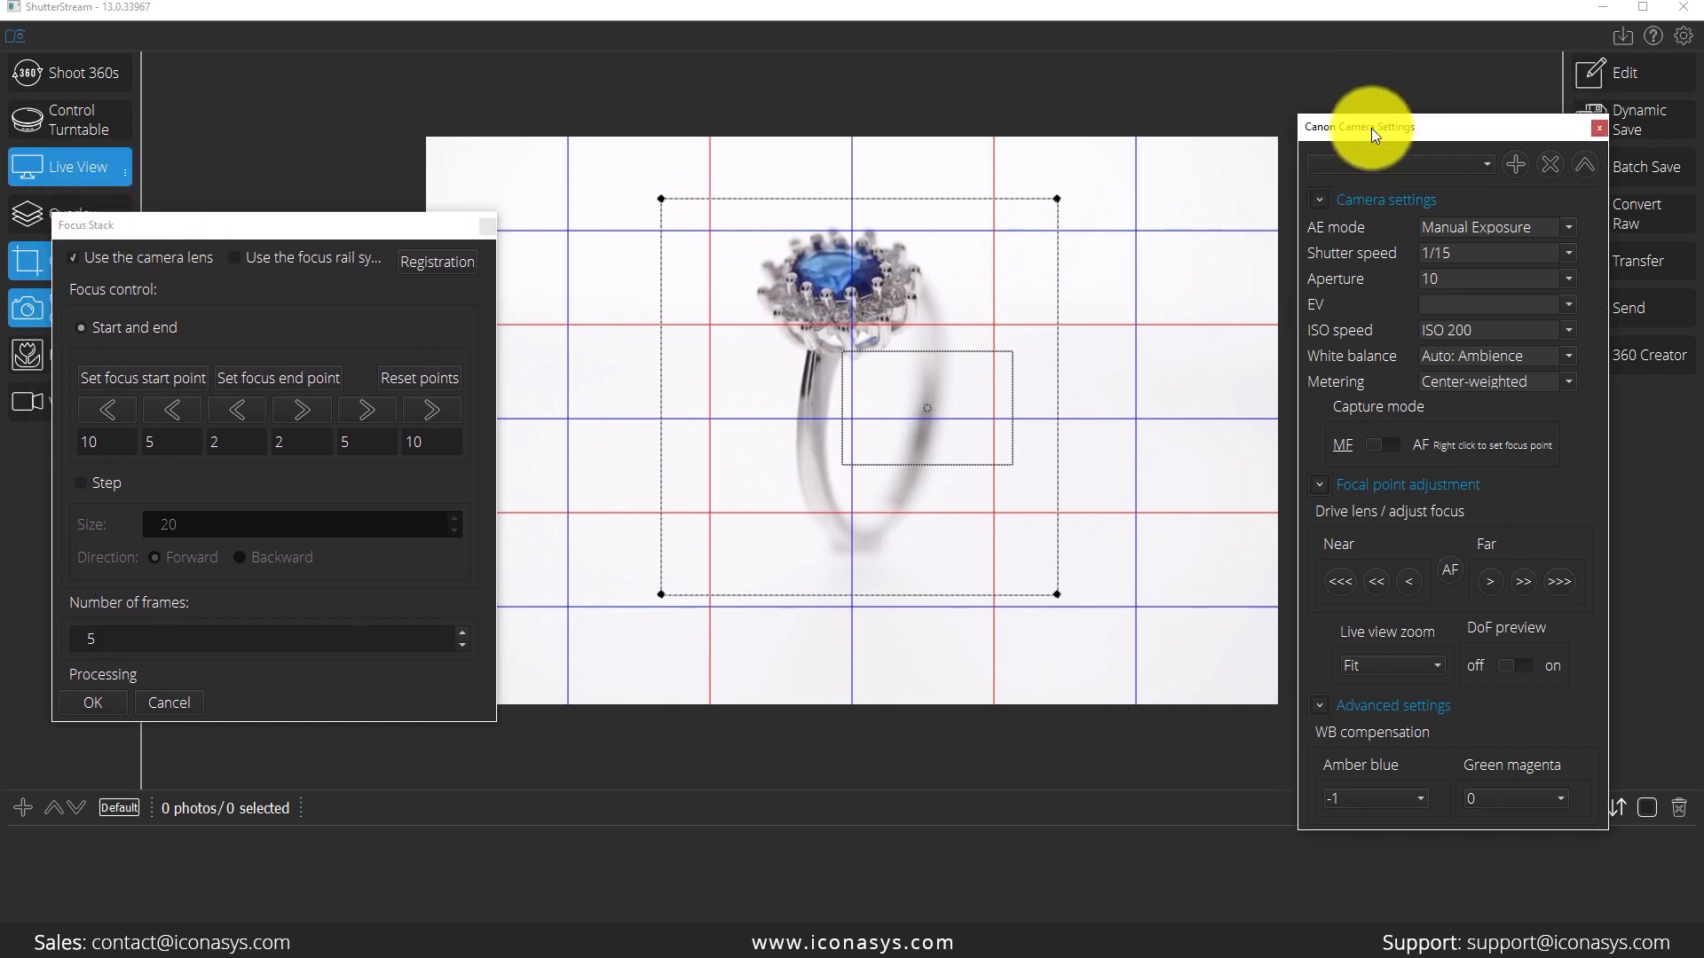
left_click_drag(290, 227, 263, 210)
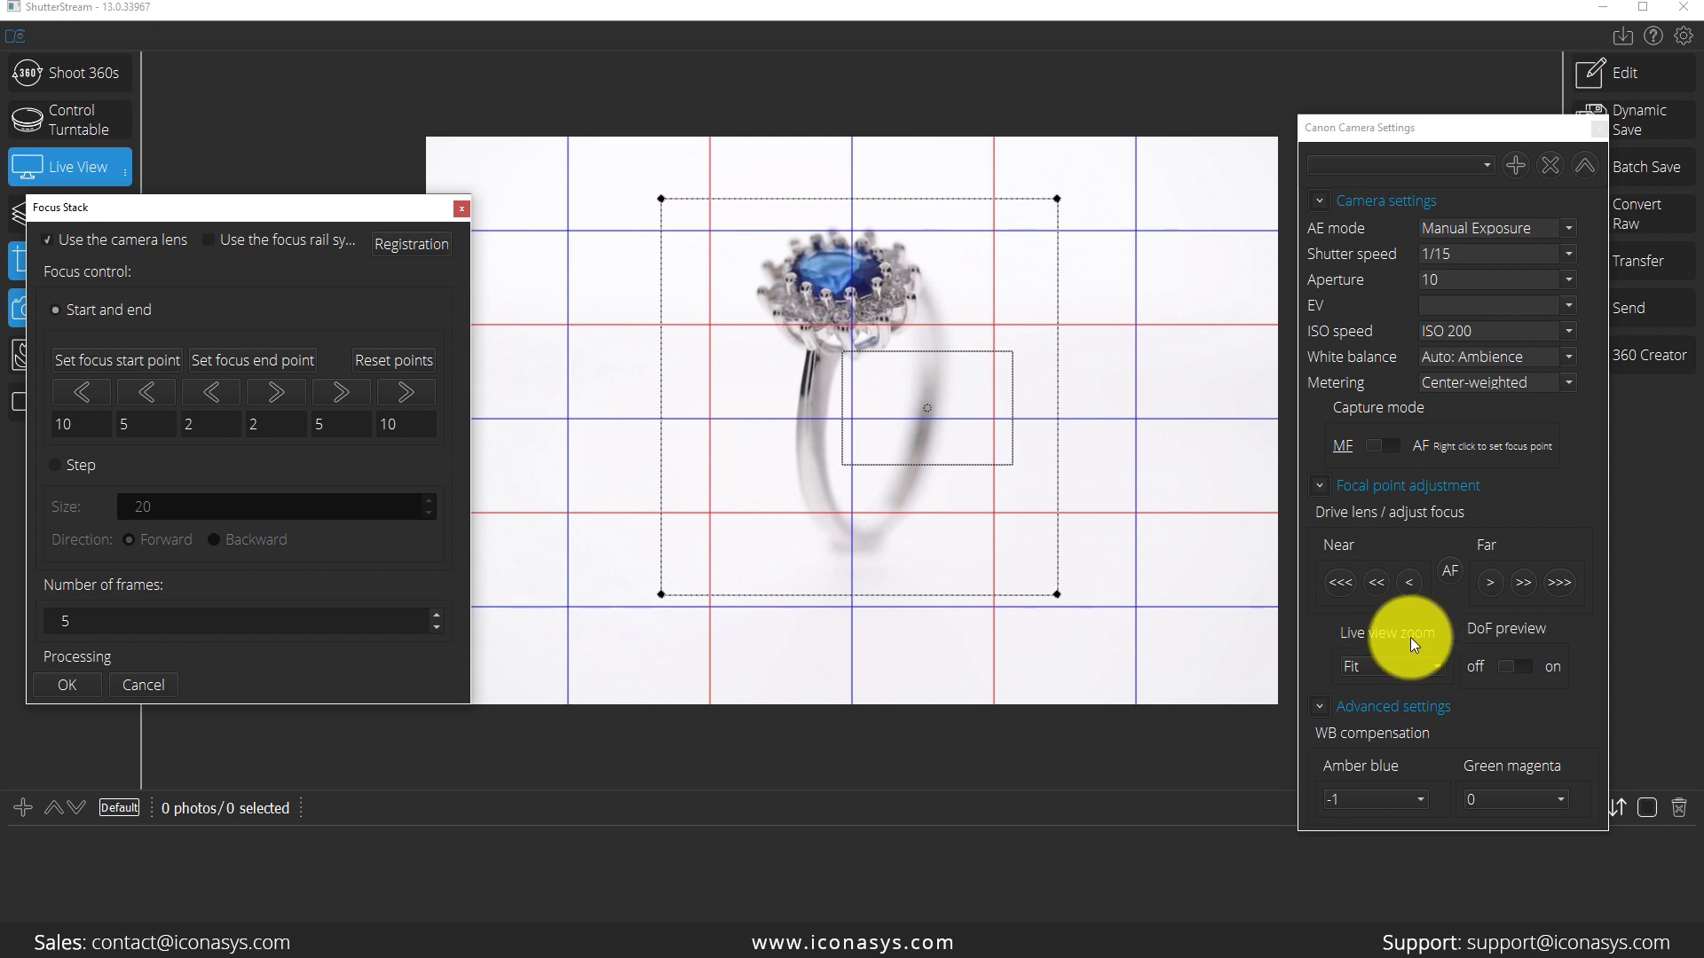
Step: Put the focus point on the blue stone and magnify the live view to x10
right_click(802, 334)
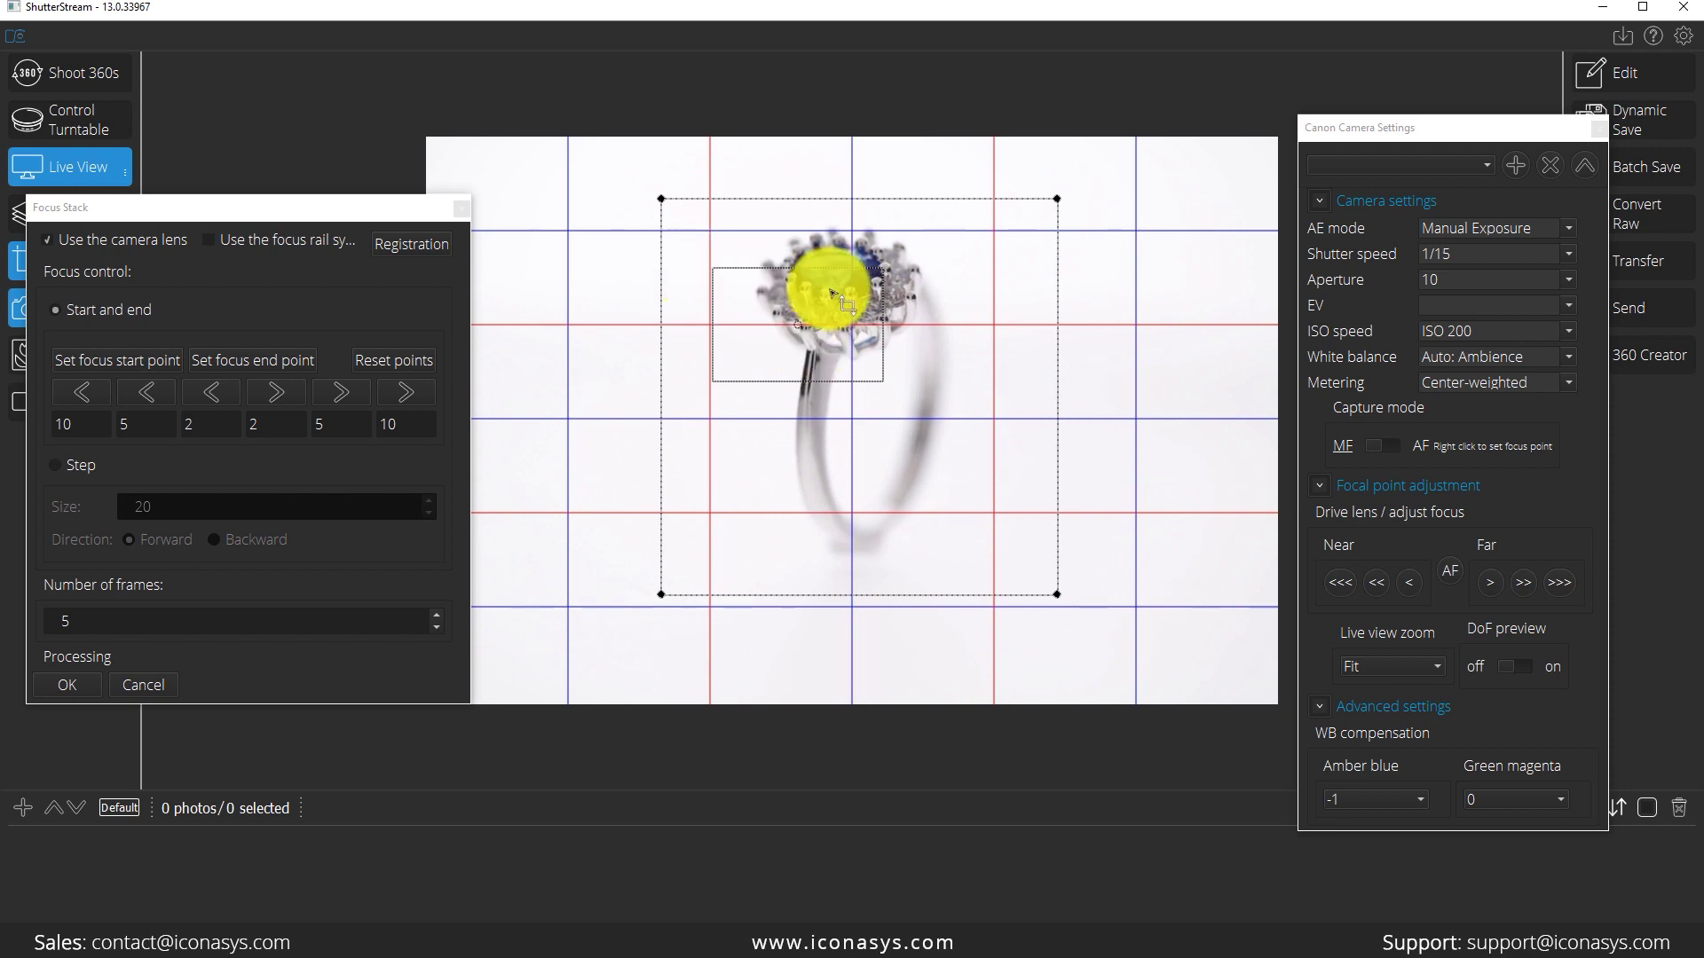
left_click(1383, 668)
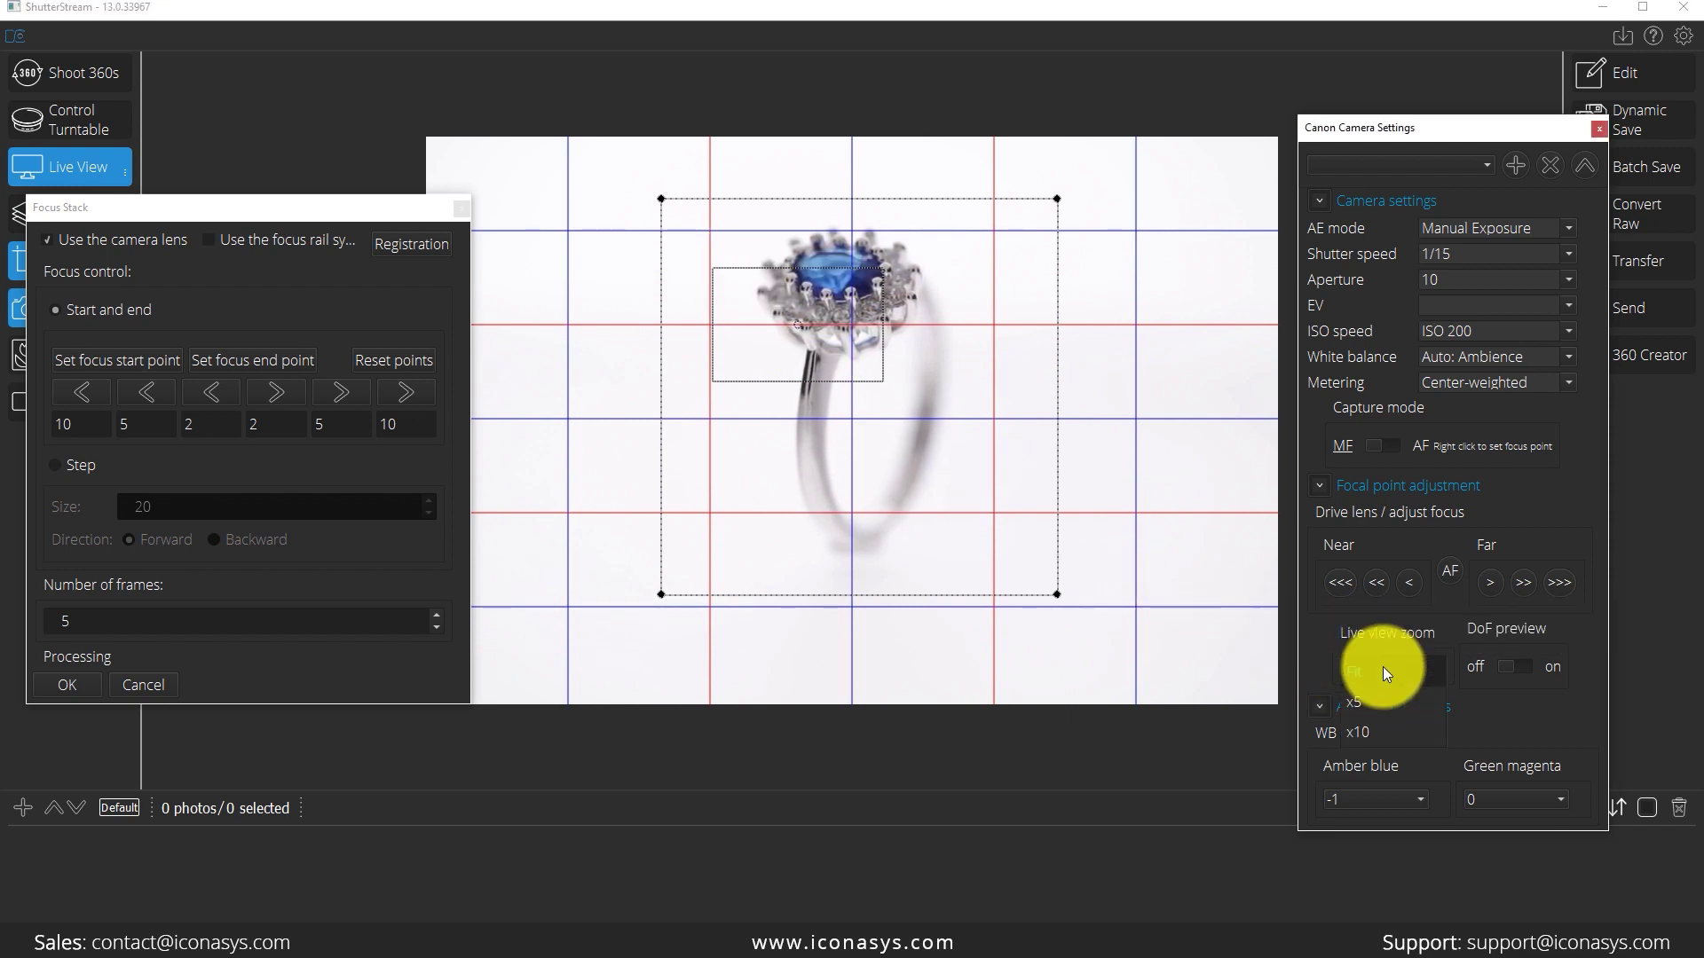
left_click(1379, 733)
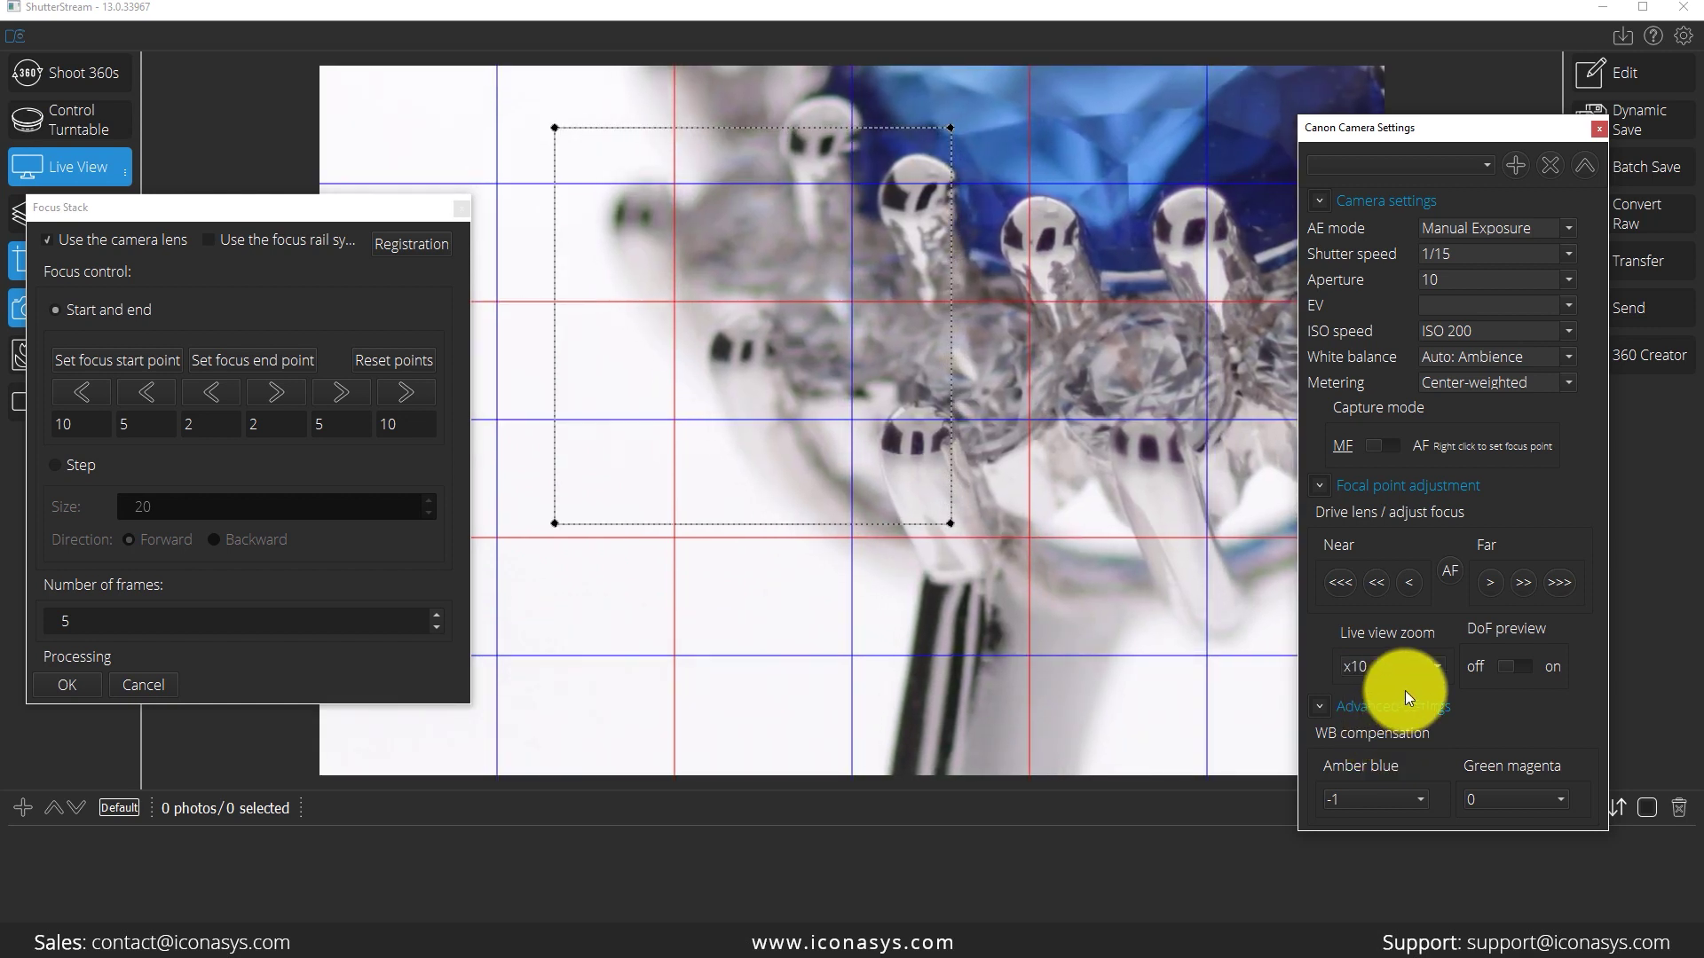
Step: Drive the focus nearer in several steps and set the stack's focus start point
left_click(1409, 583)
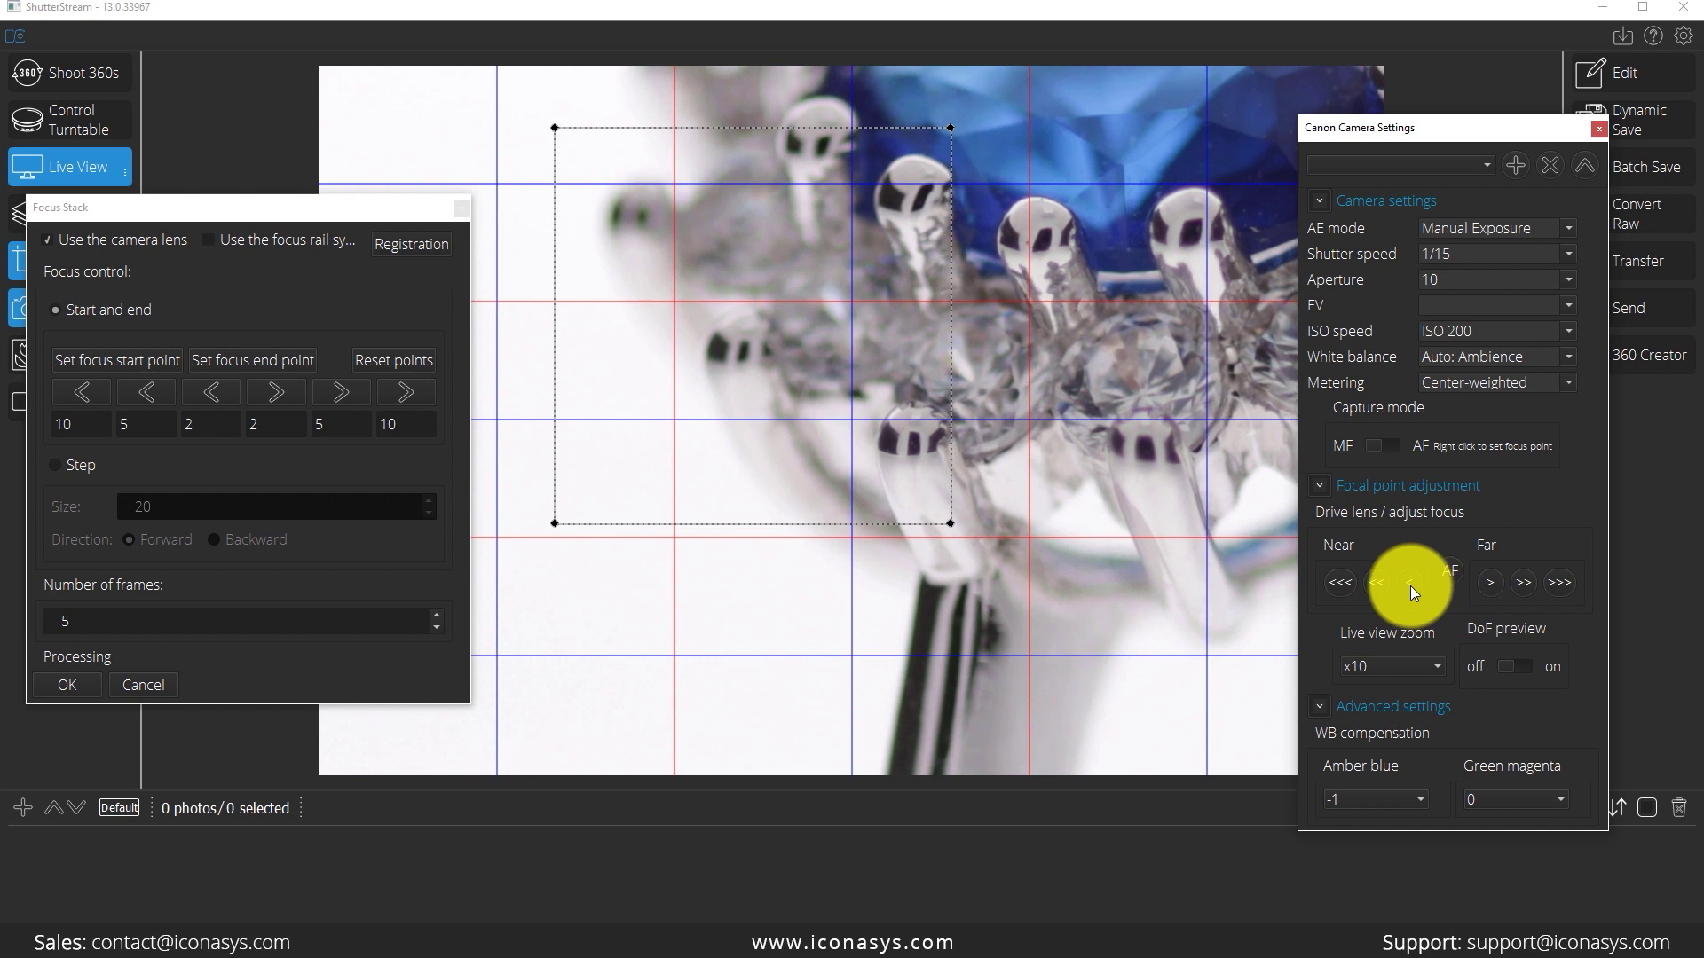
left_click(1409, 583)
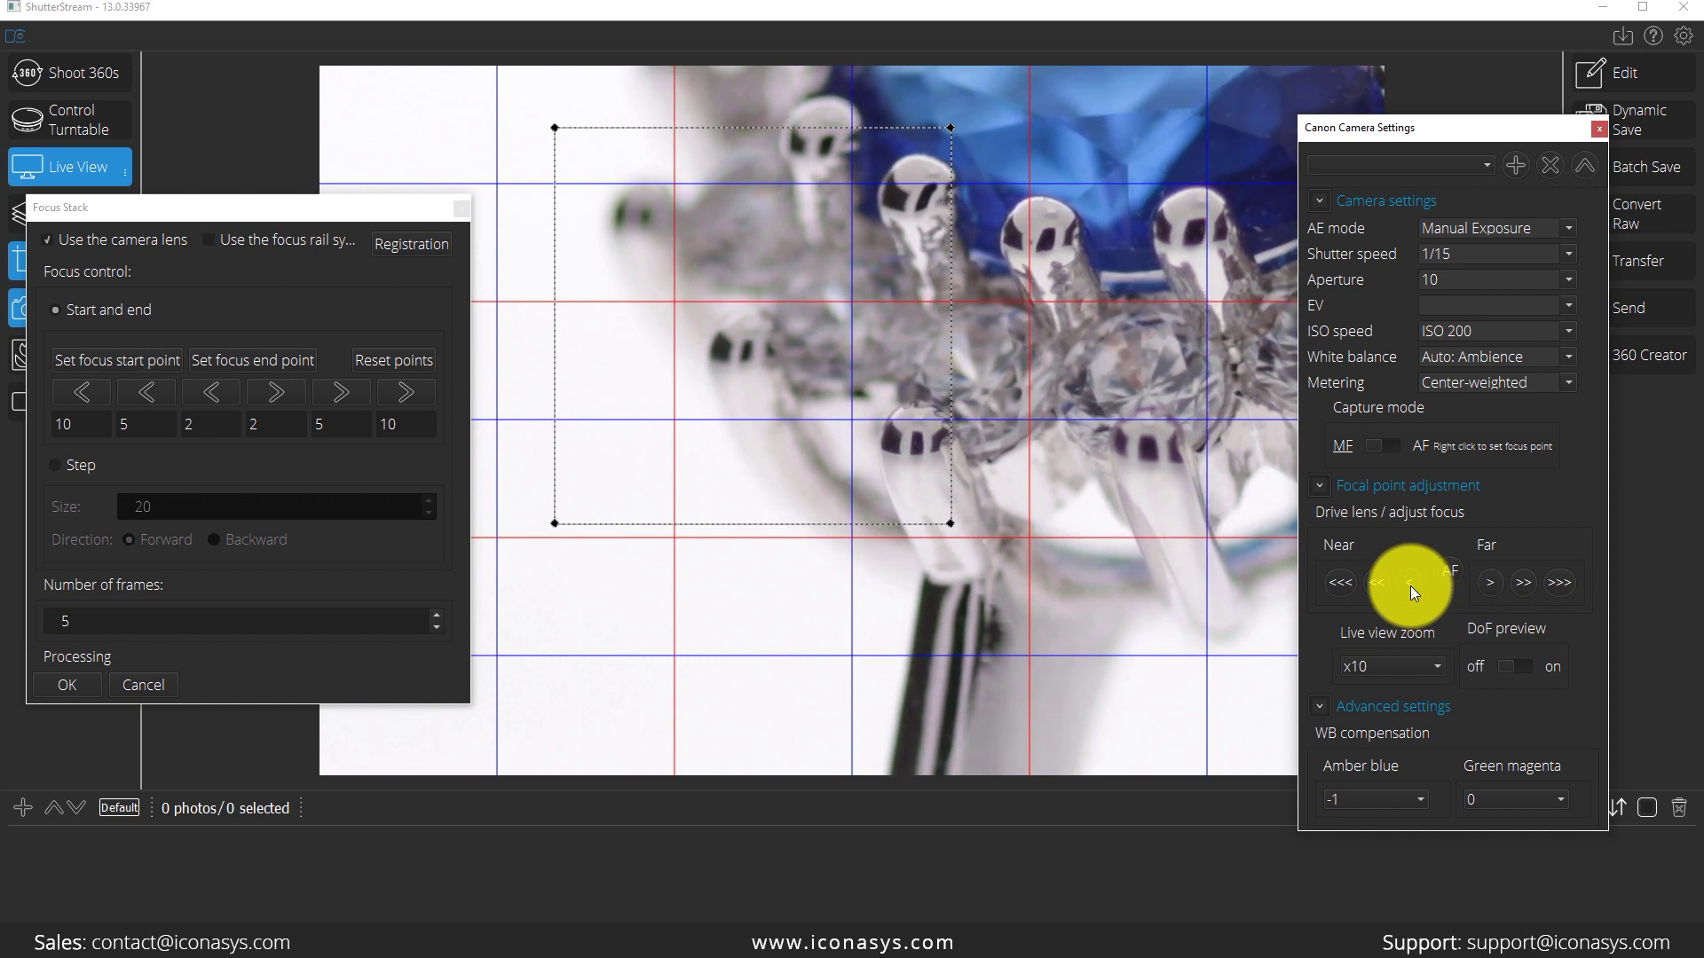
left_click(1409, 584)
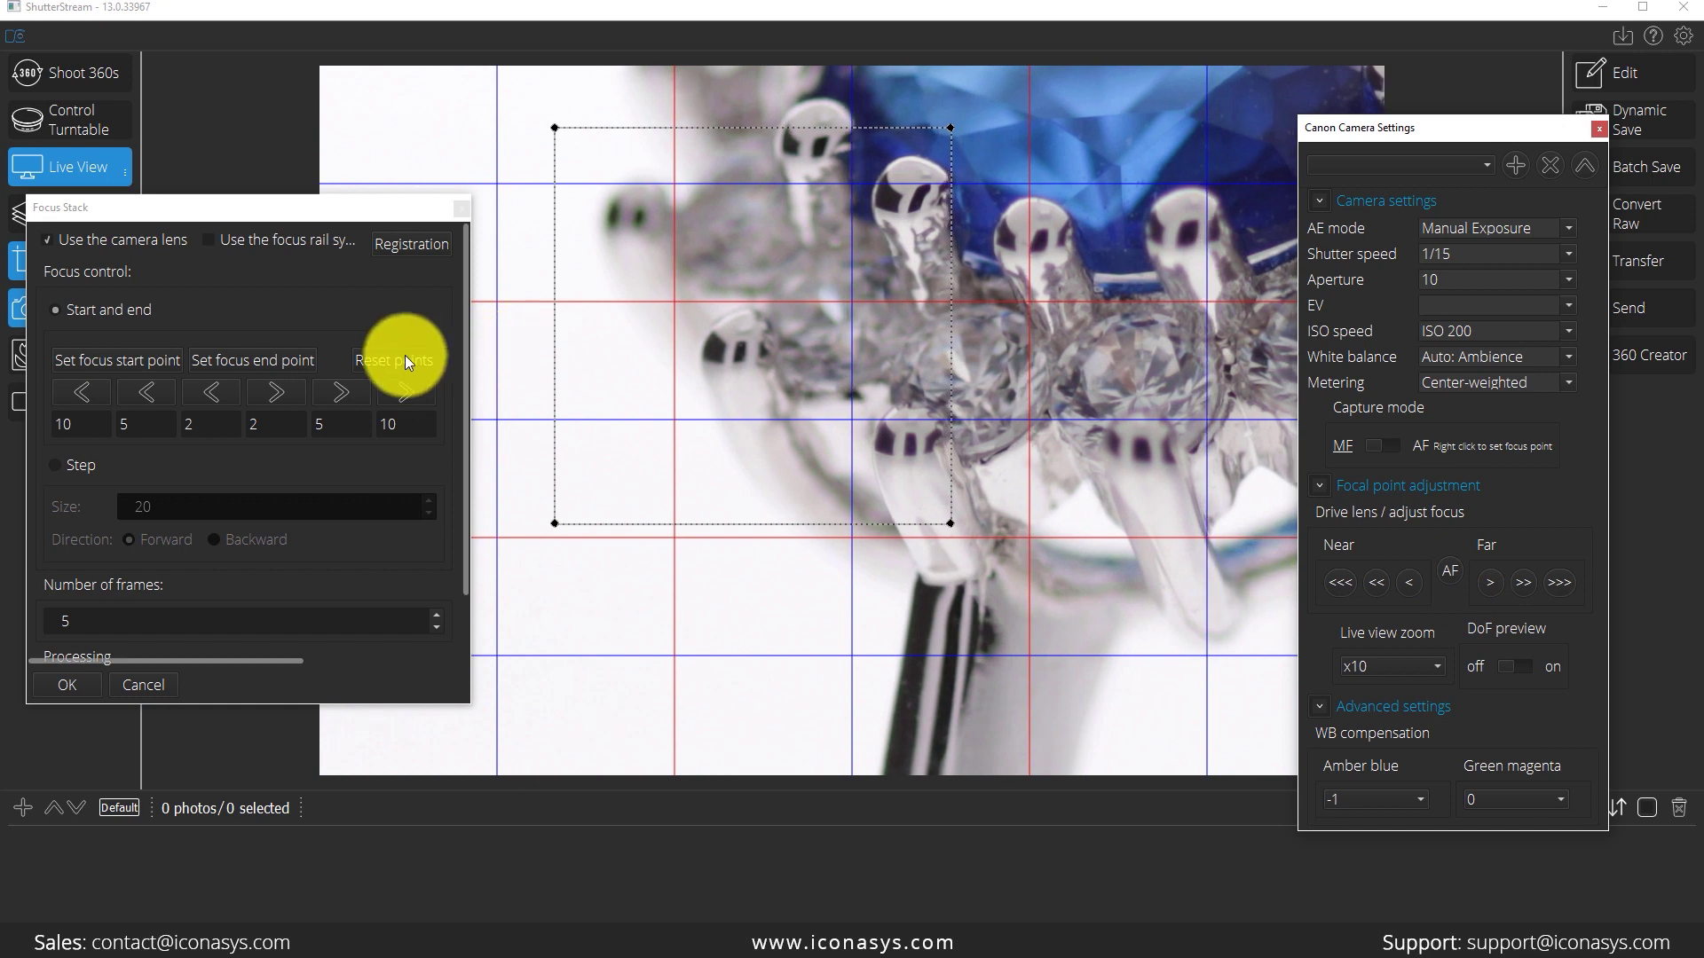
left_click(199, 397)
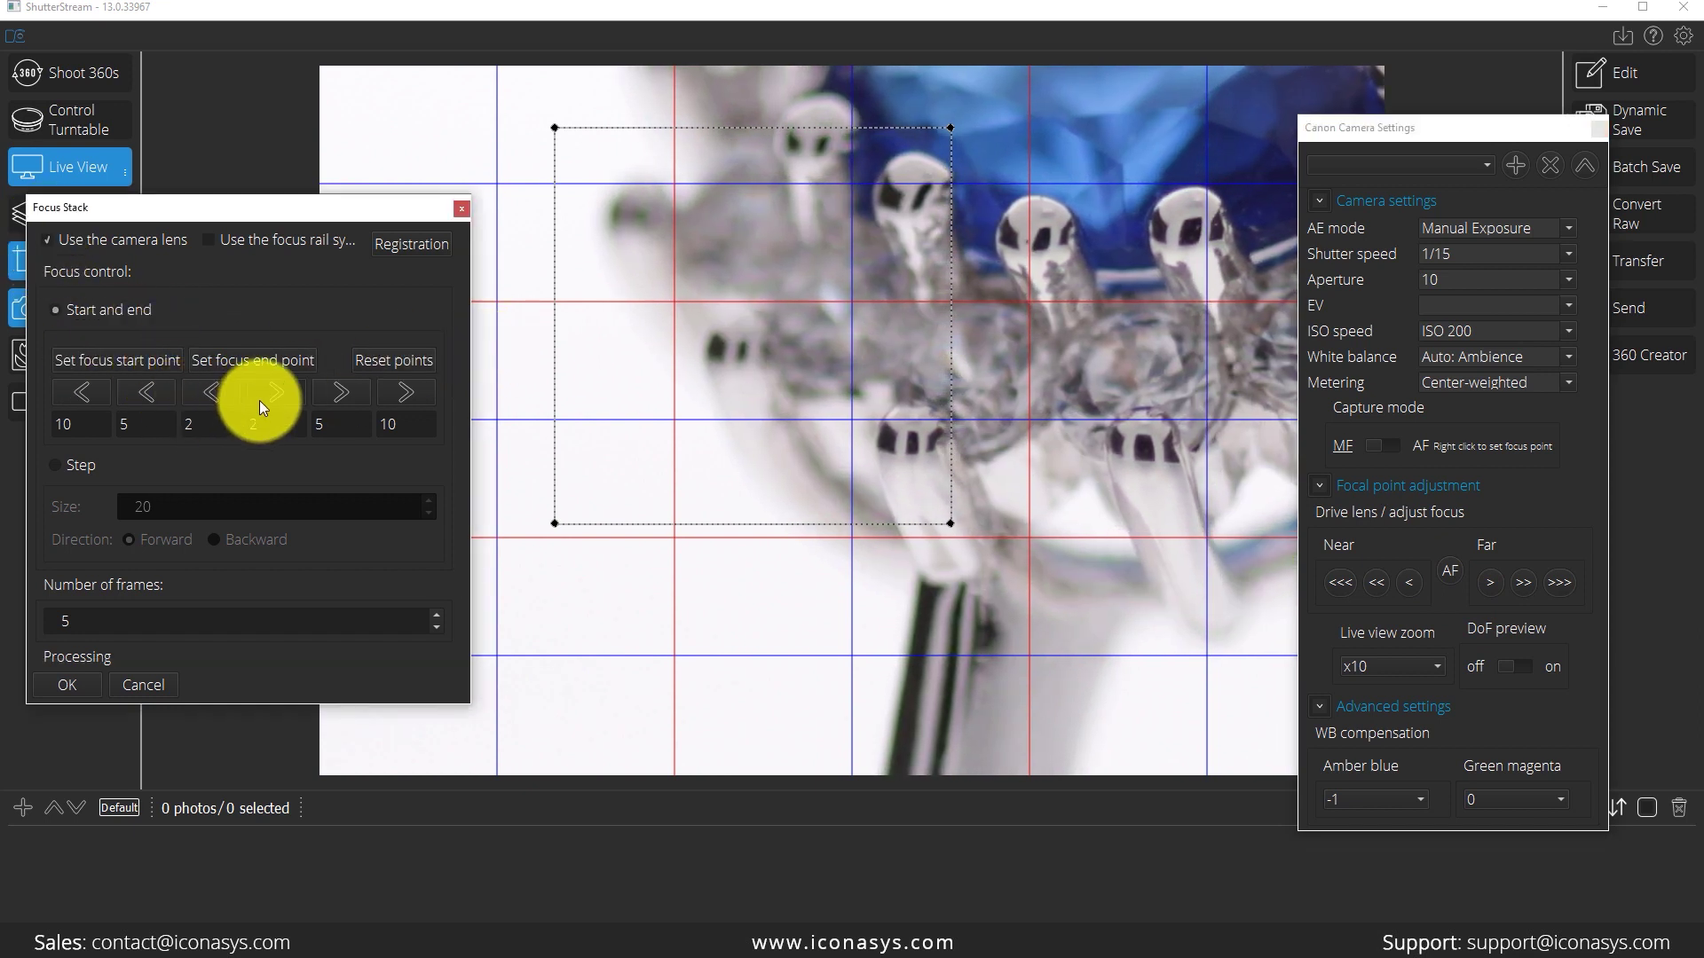
left_click(223, 396)
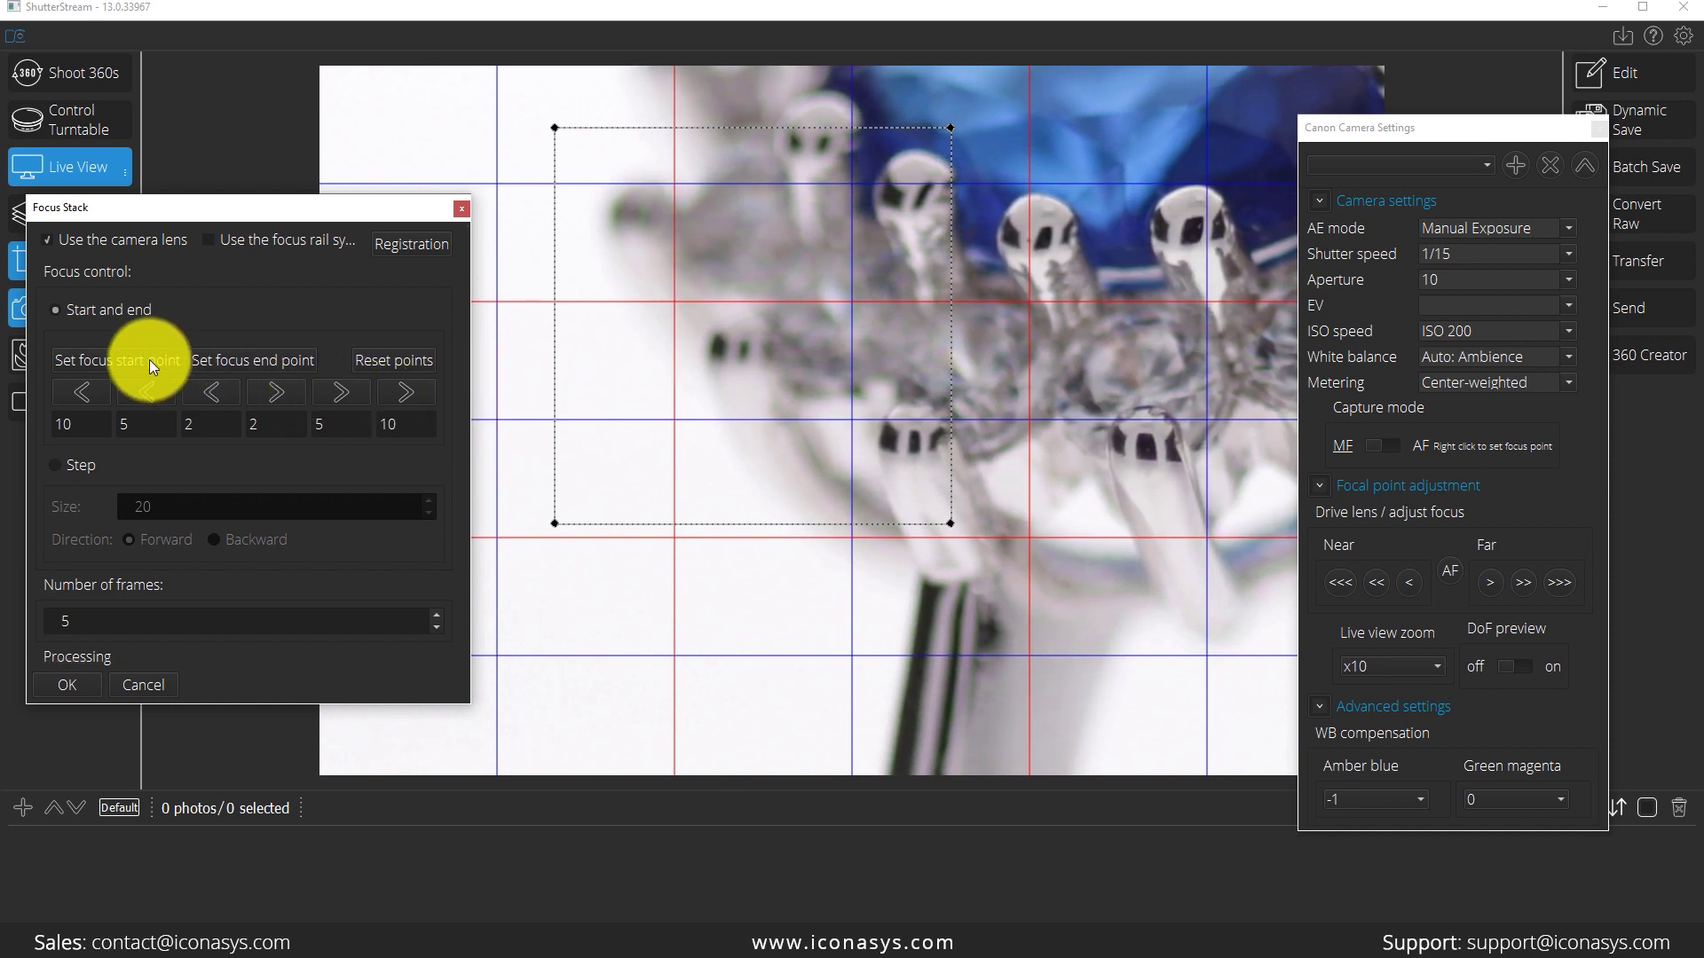
left_click(149, 360)
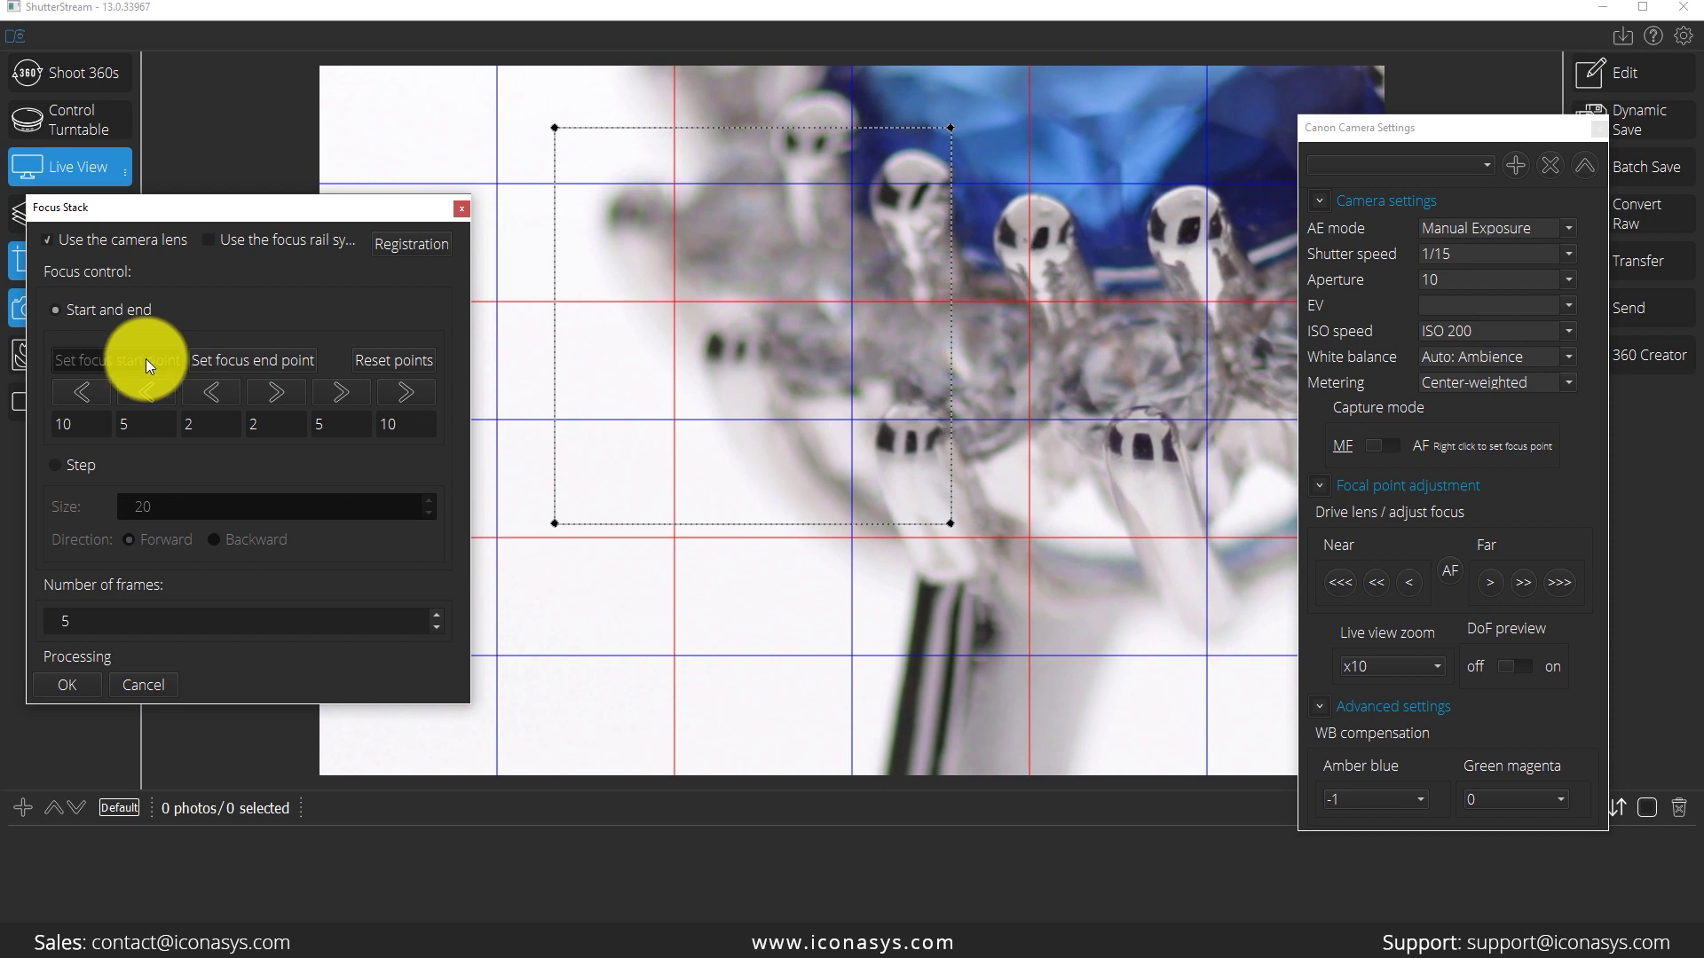
Step: Zoom the live view to Fit and drive the focus farther back three times
left_click(1397, 665)
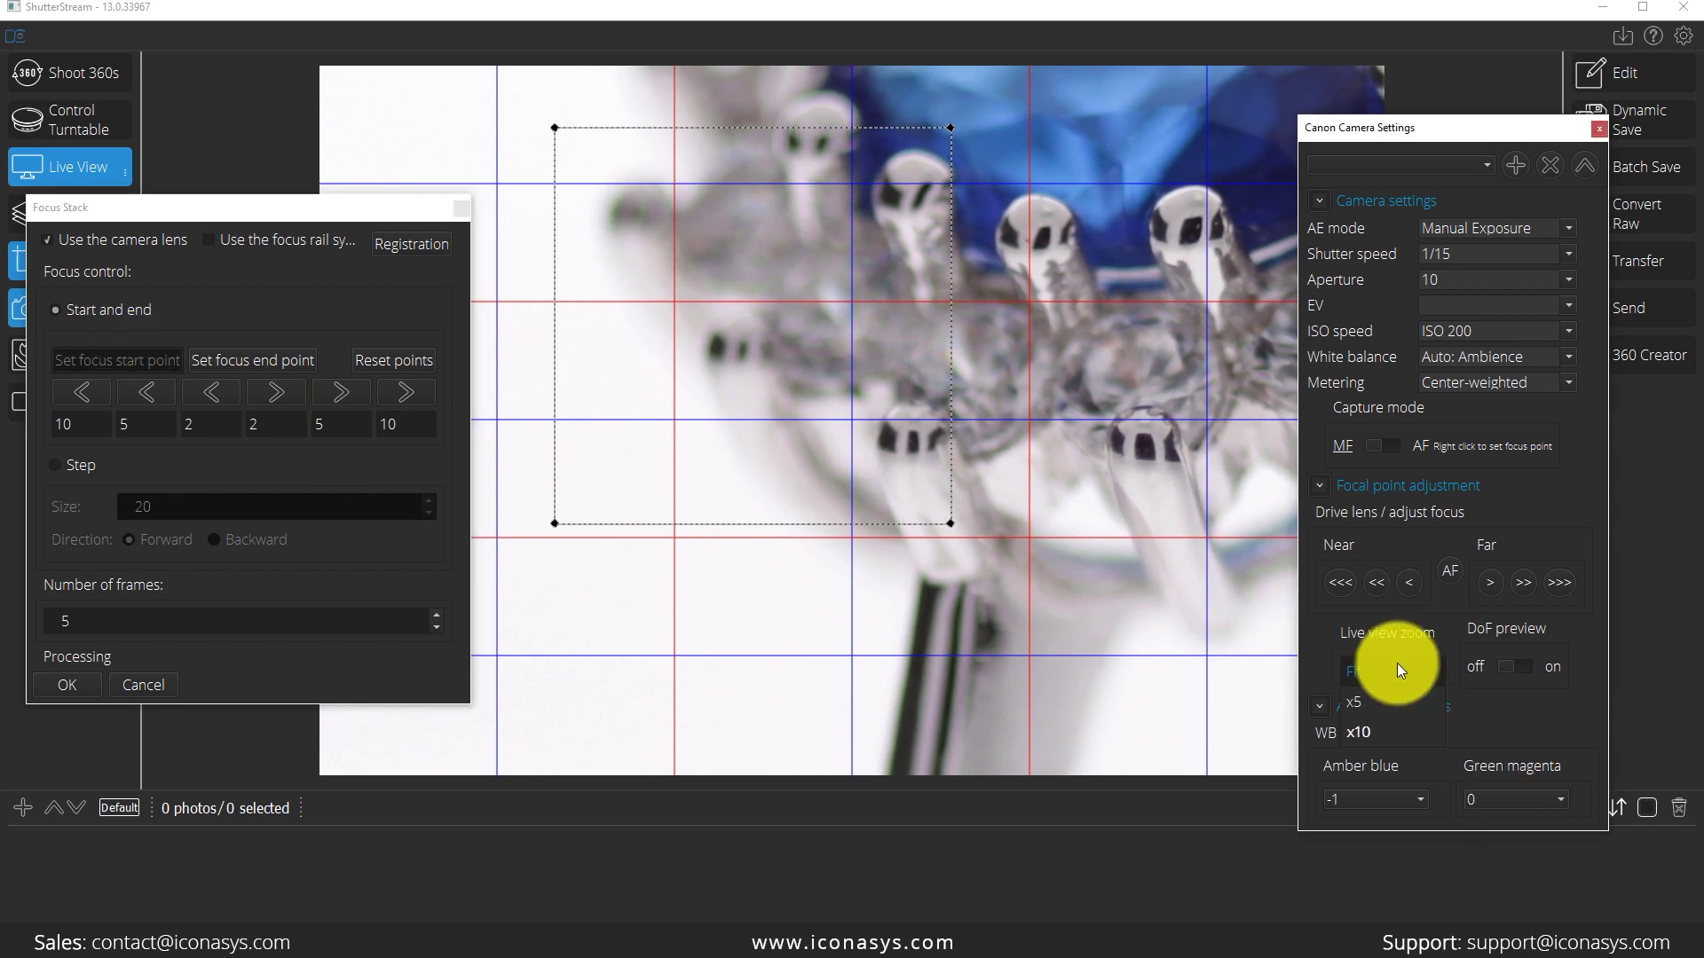
left_click(1397, 667)
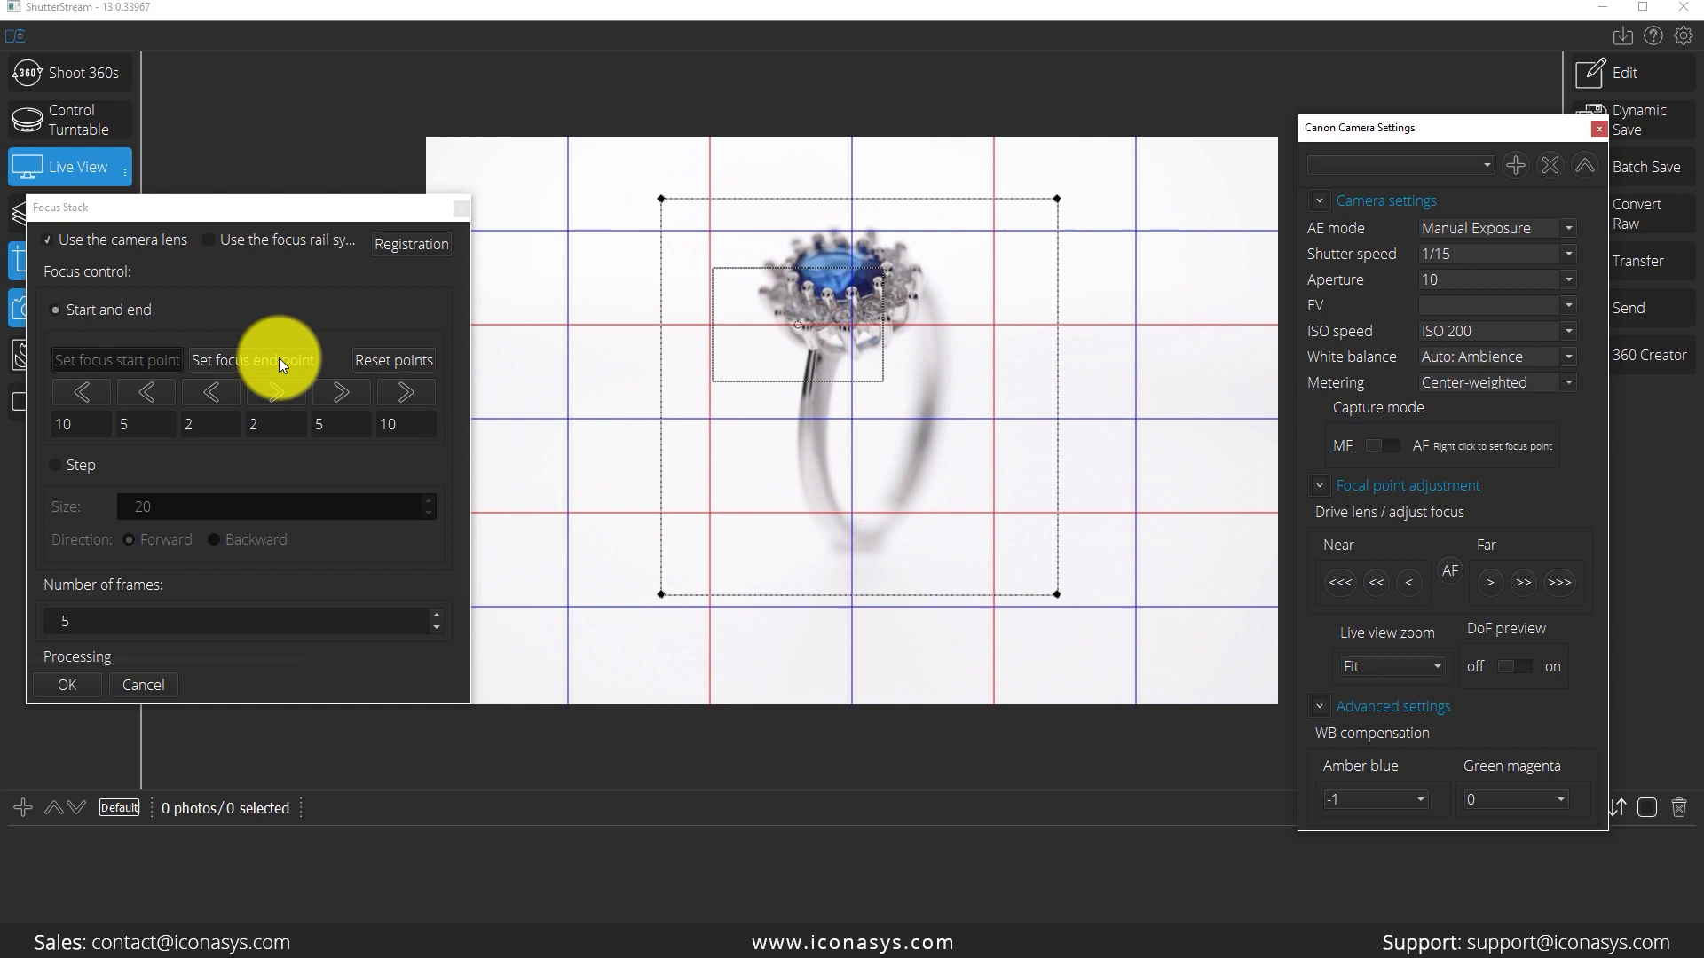
left_click(398, 394)
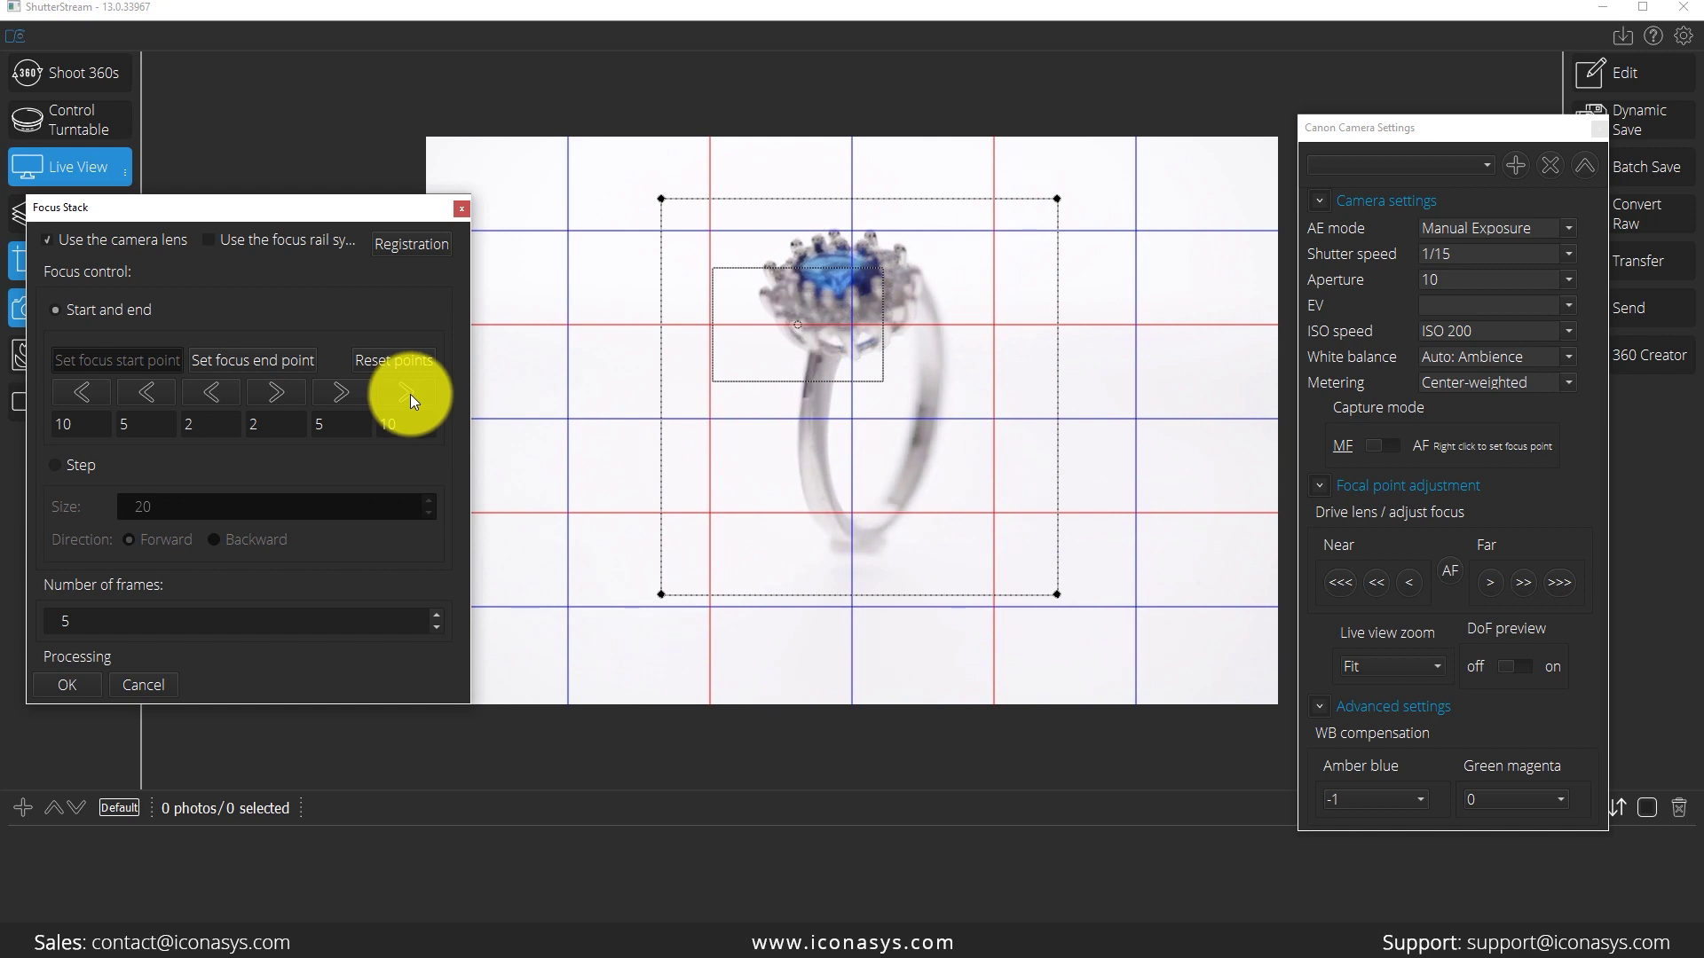
left_click(412, 407)
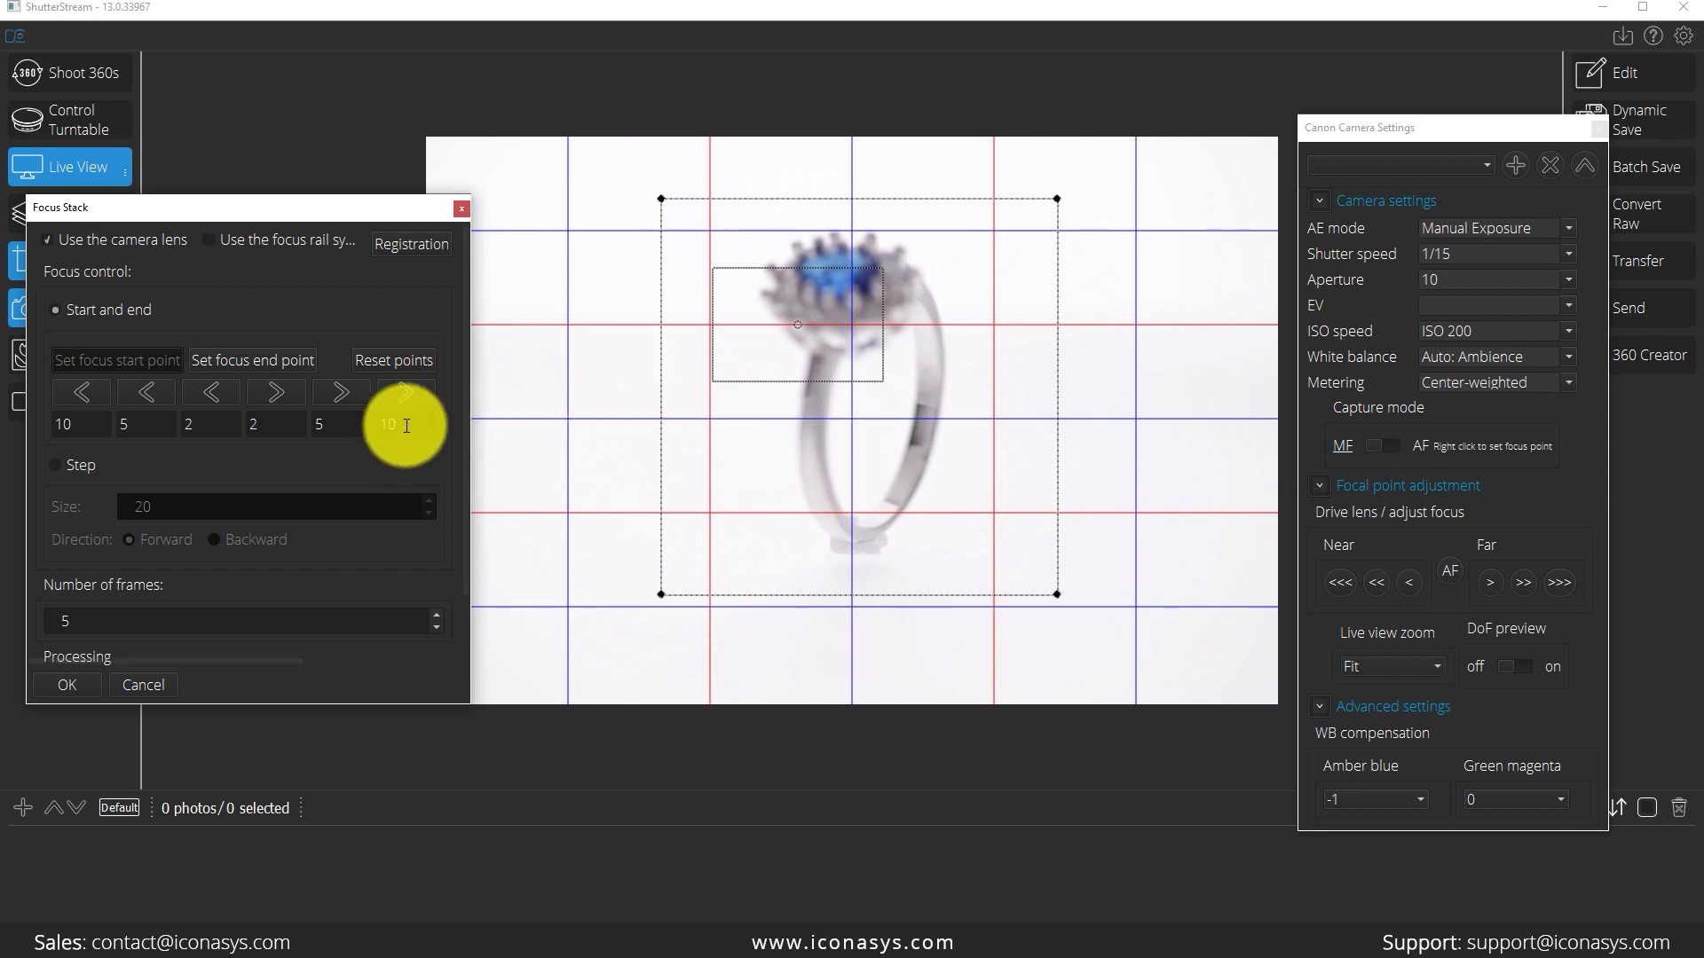
left_click(397, 425)
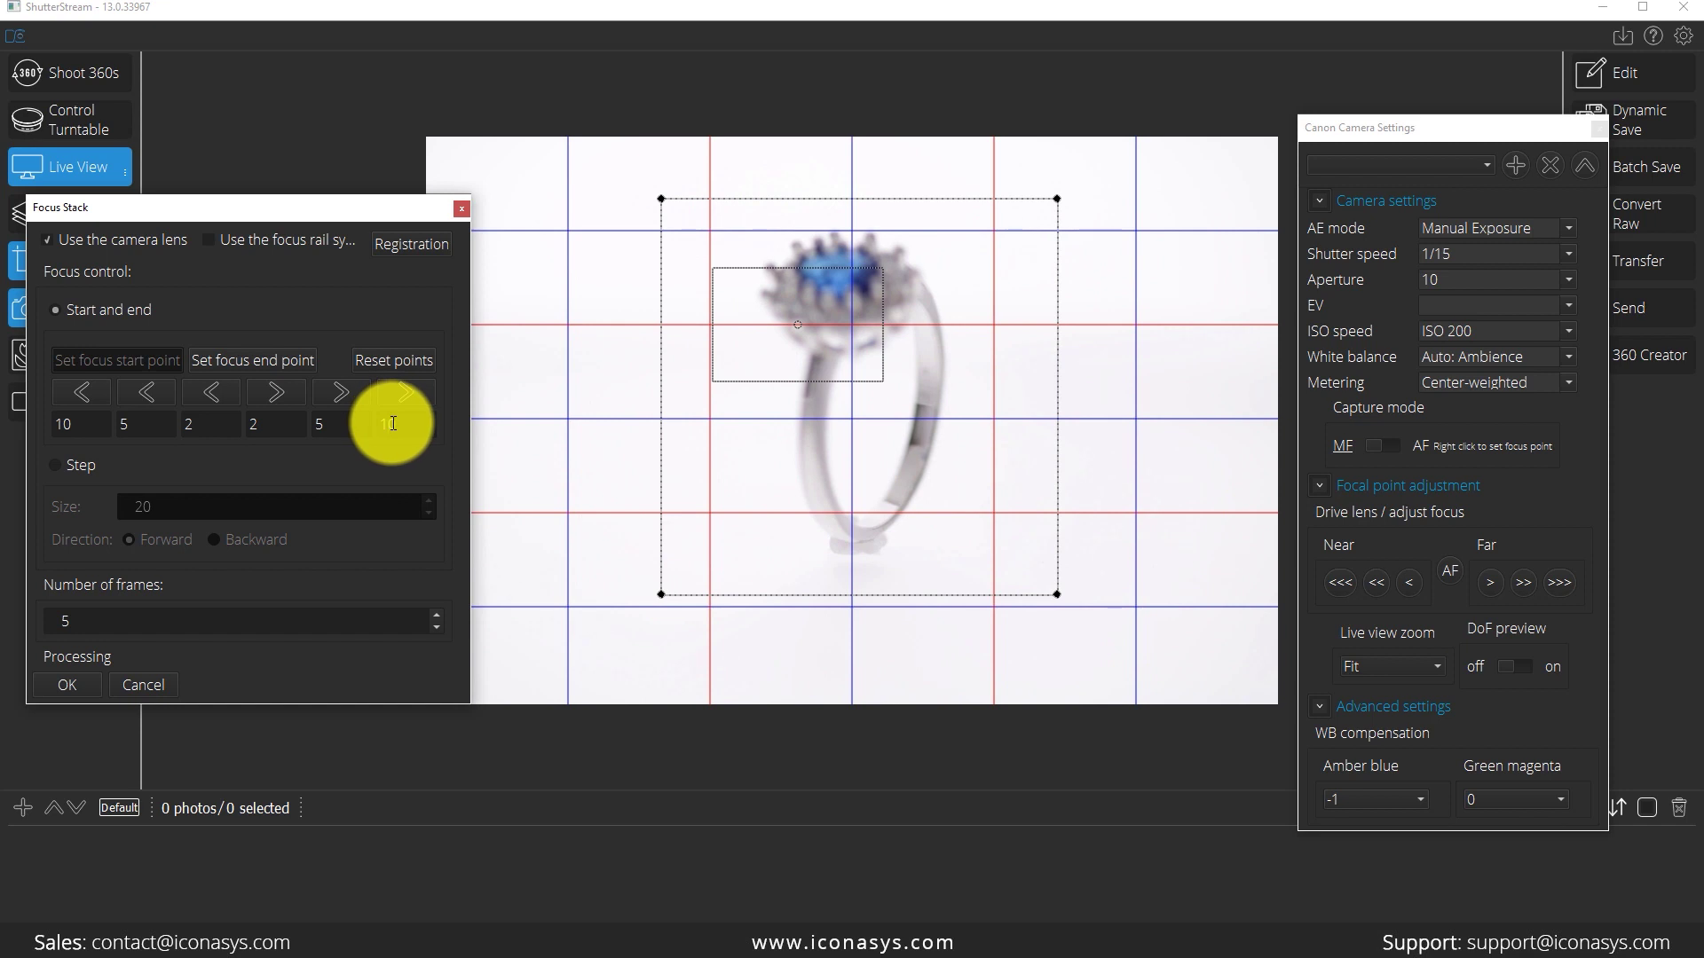
left_click(383, 424)
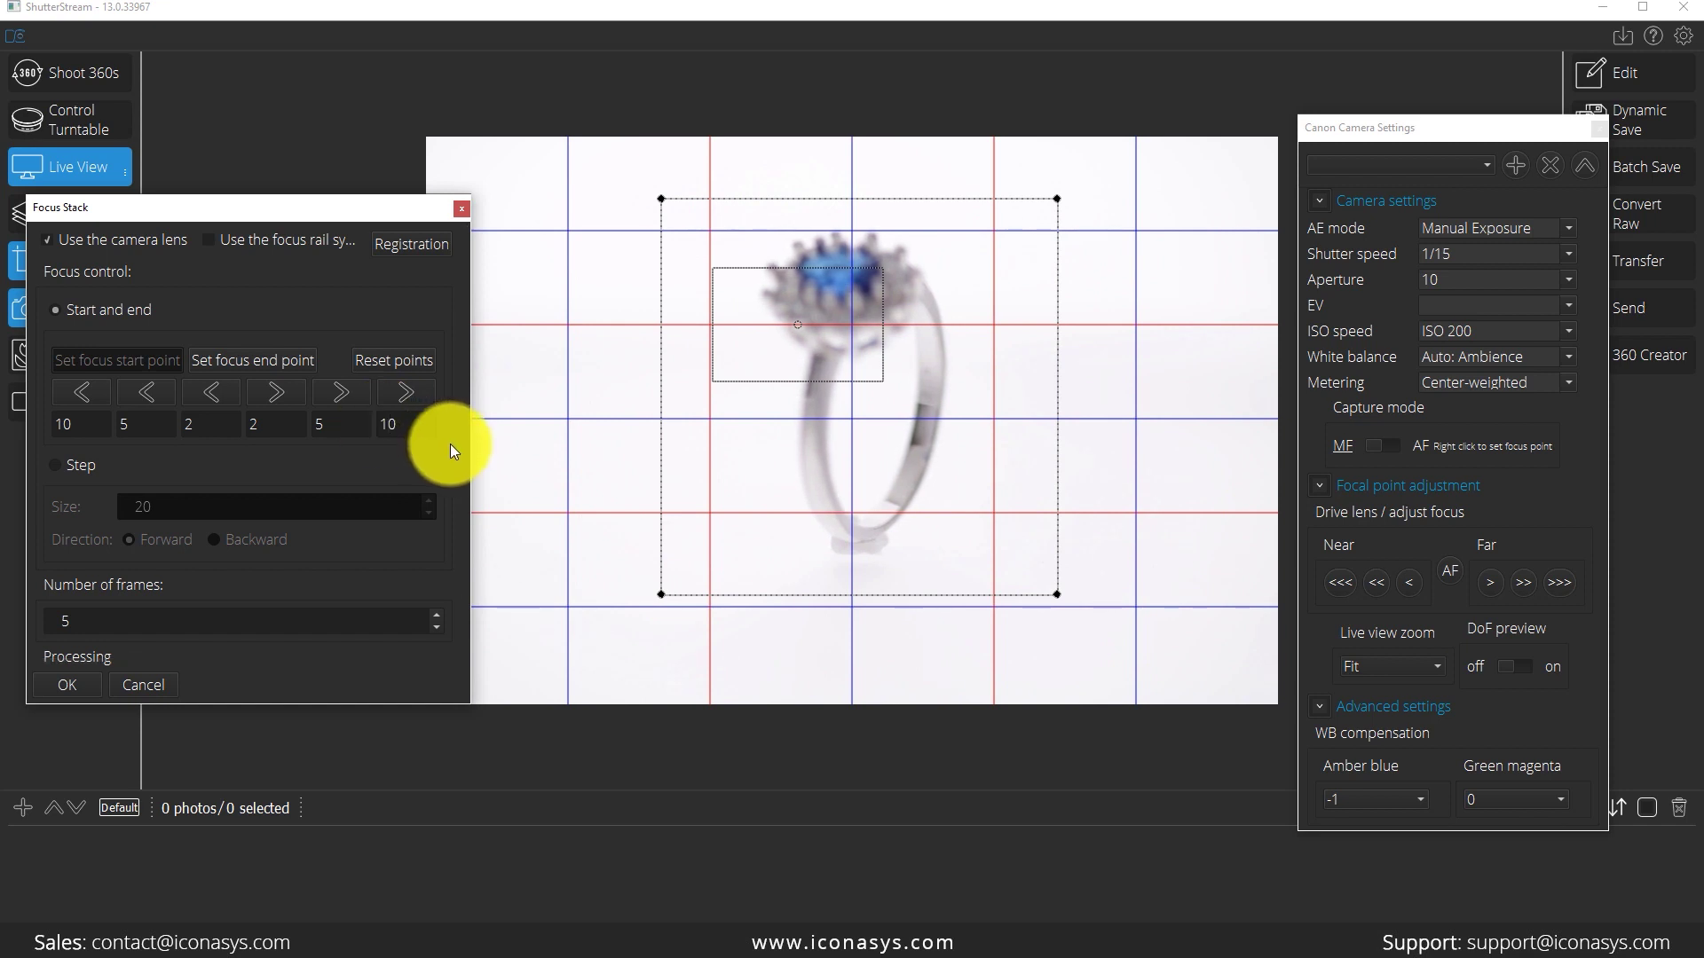
Step: Edit the largest focus step value, trying 2 before restoring it to 10
double_click(382, 425)
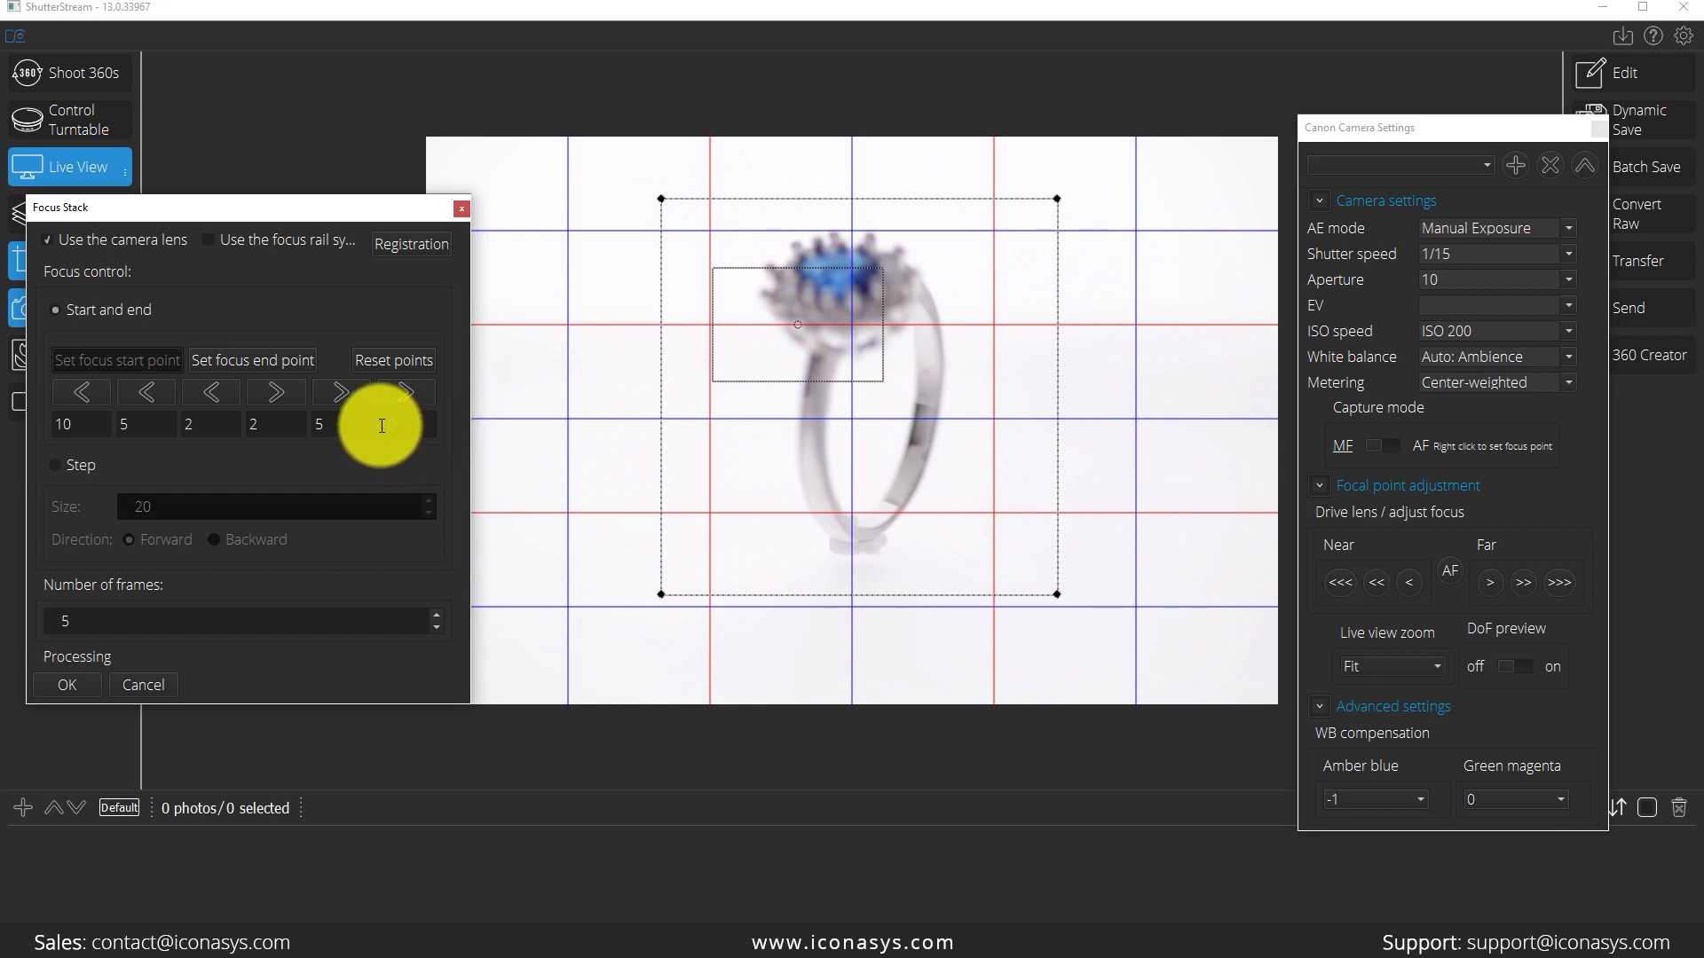
key("BackSpace")
type("2")
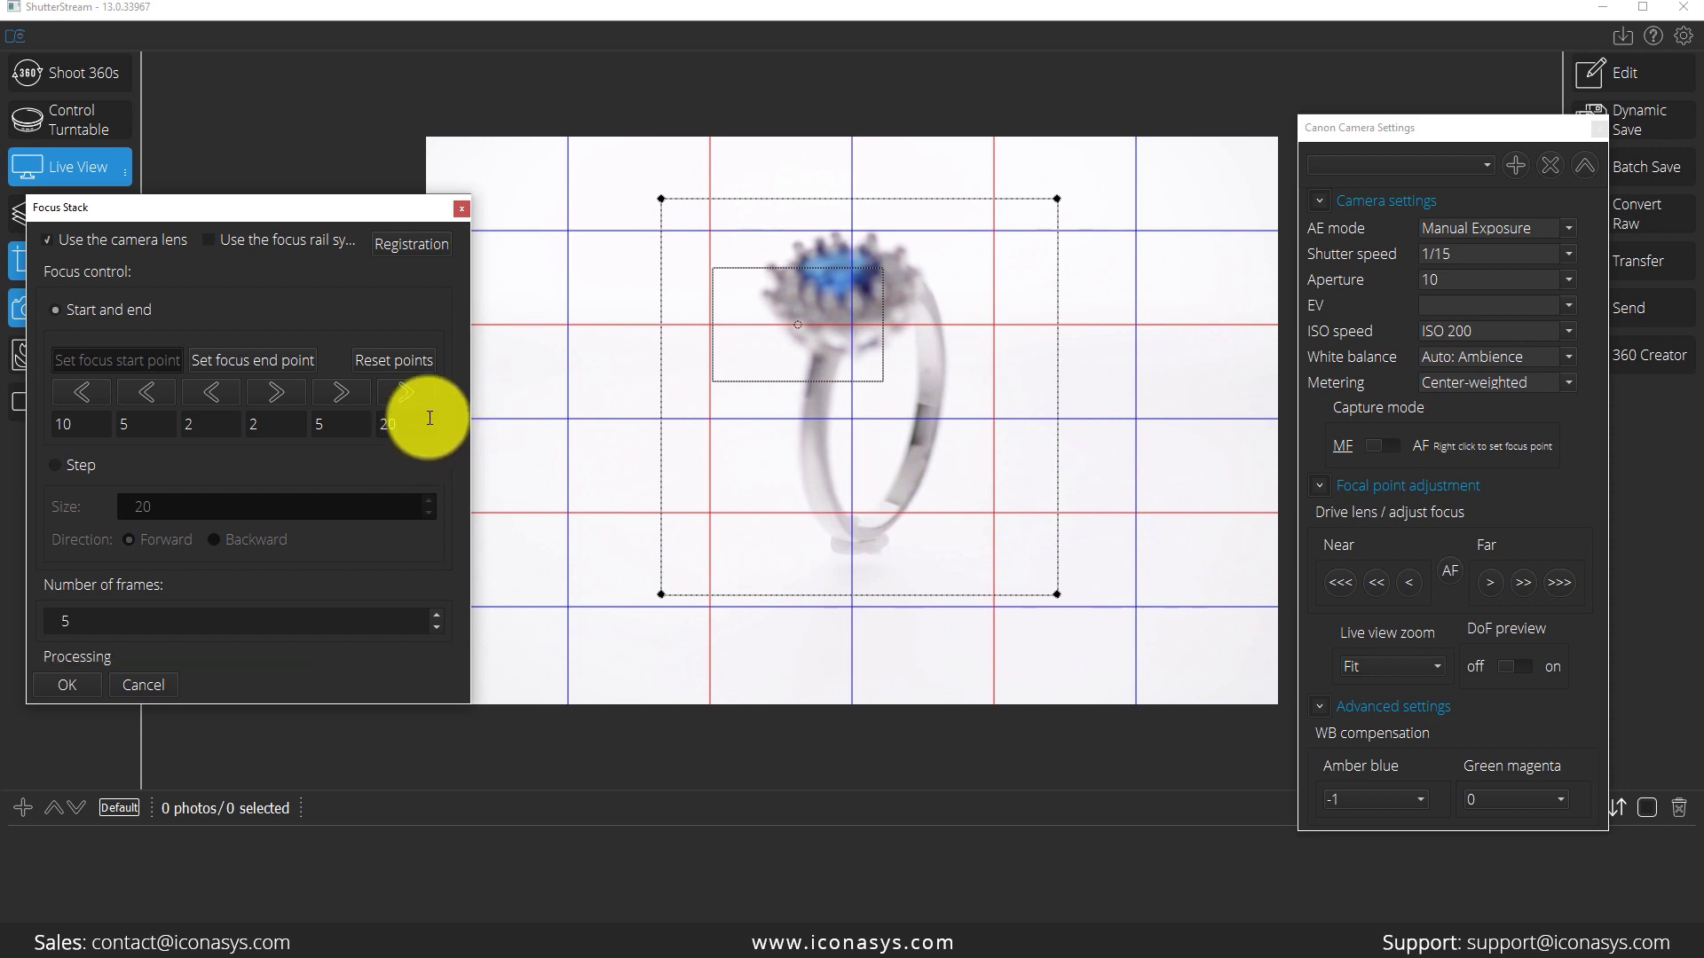
key("BackSpace")
type("10")
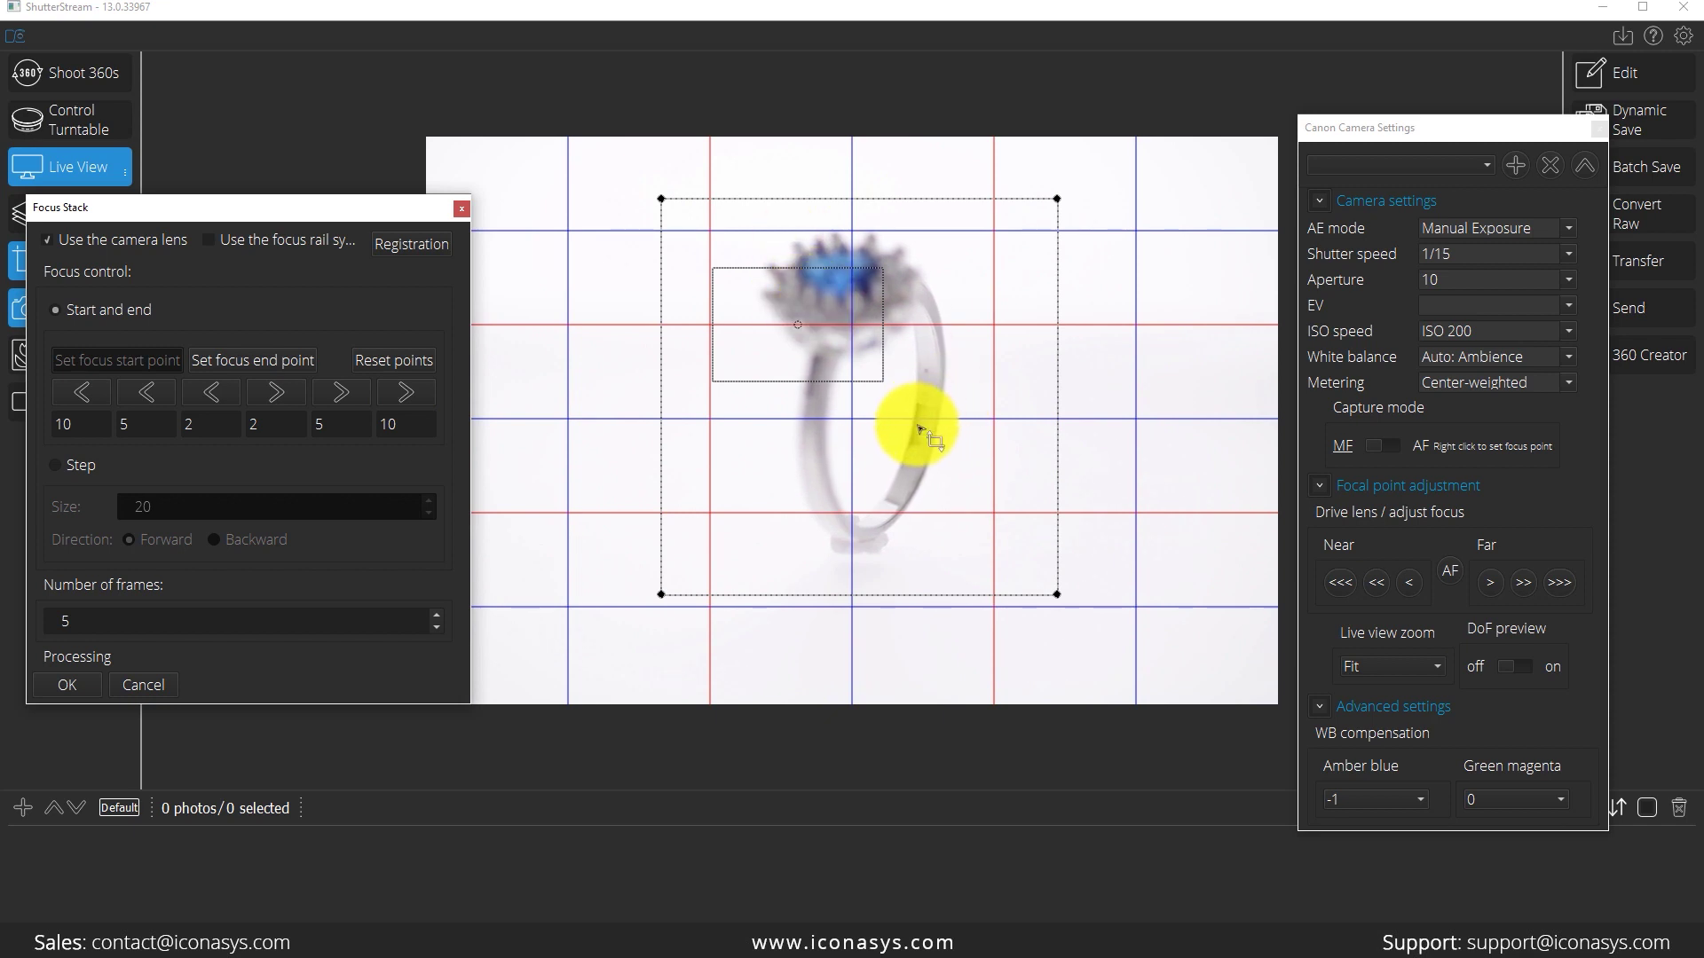
Step: Focus on the rear ring band, check it at x10, return to Fit, and set the stack end point
left_click(922, 396)
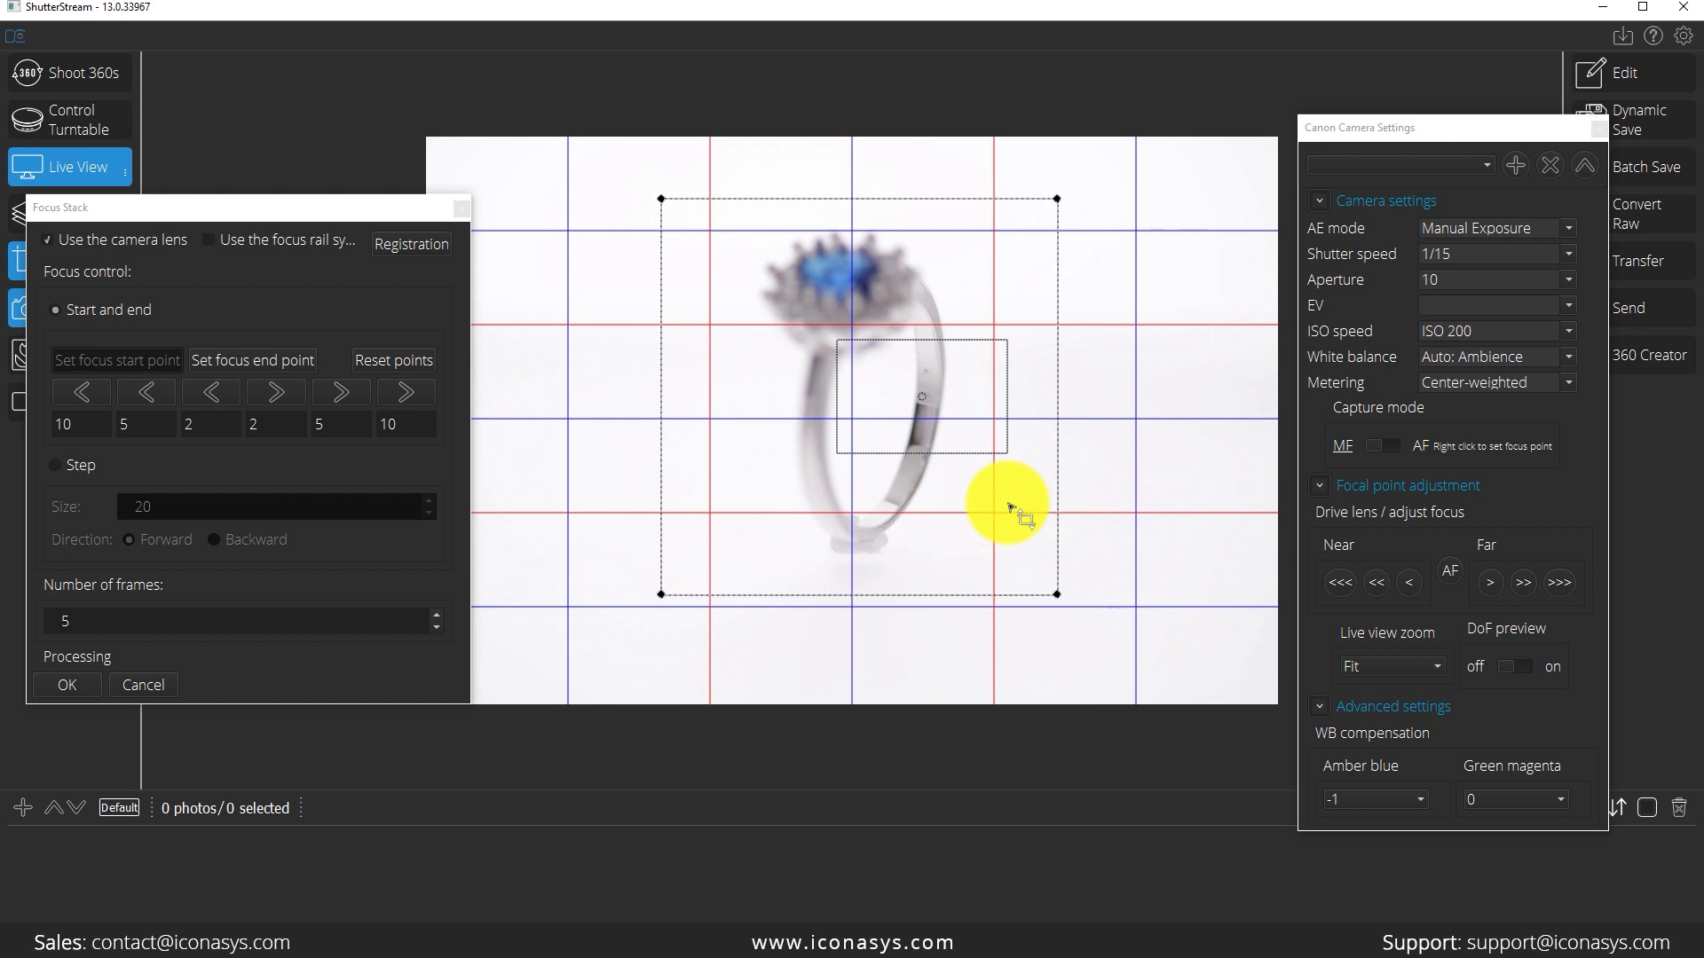
left_click(424, 387)
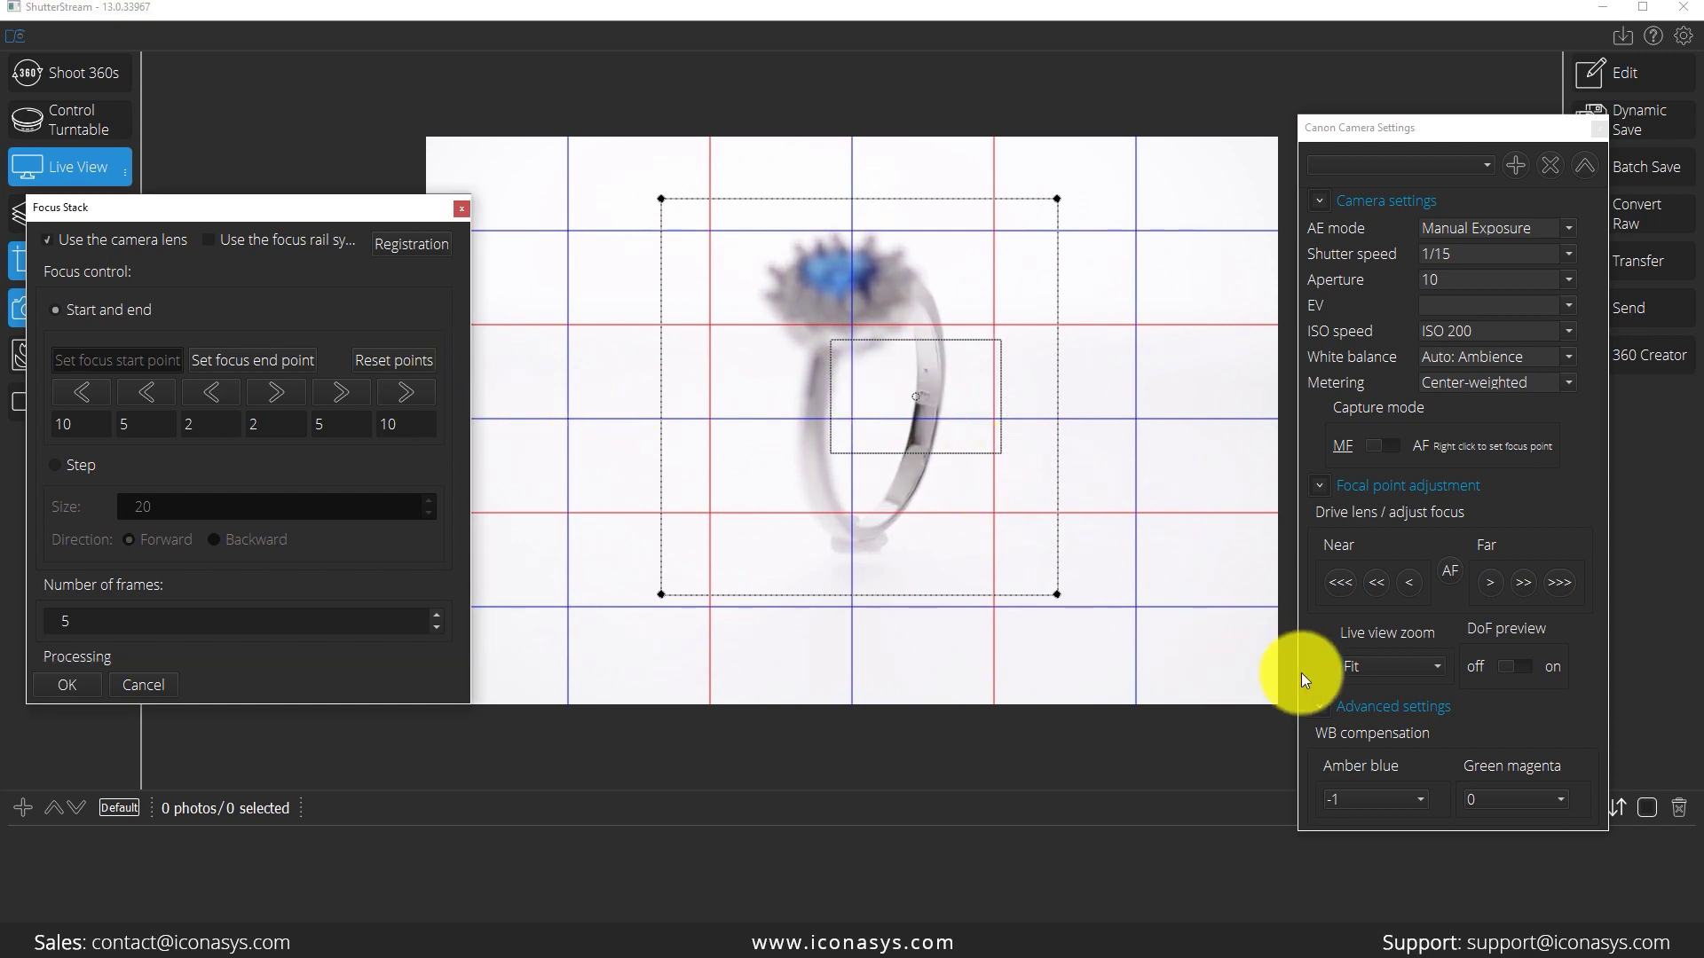
left_click(1377, 674)
left_click(1383, 724)
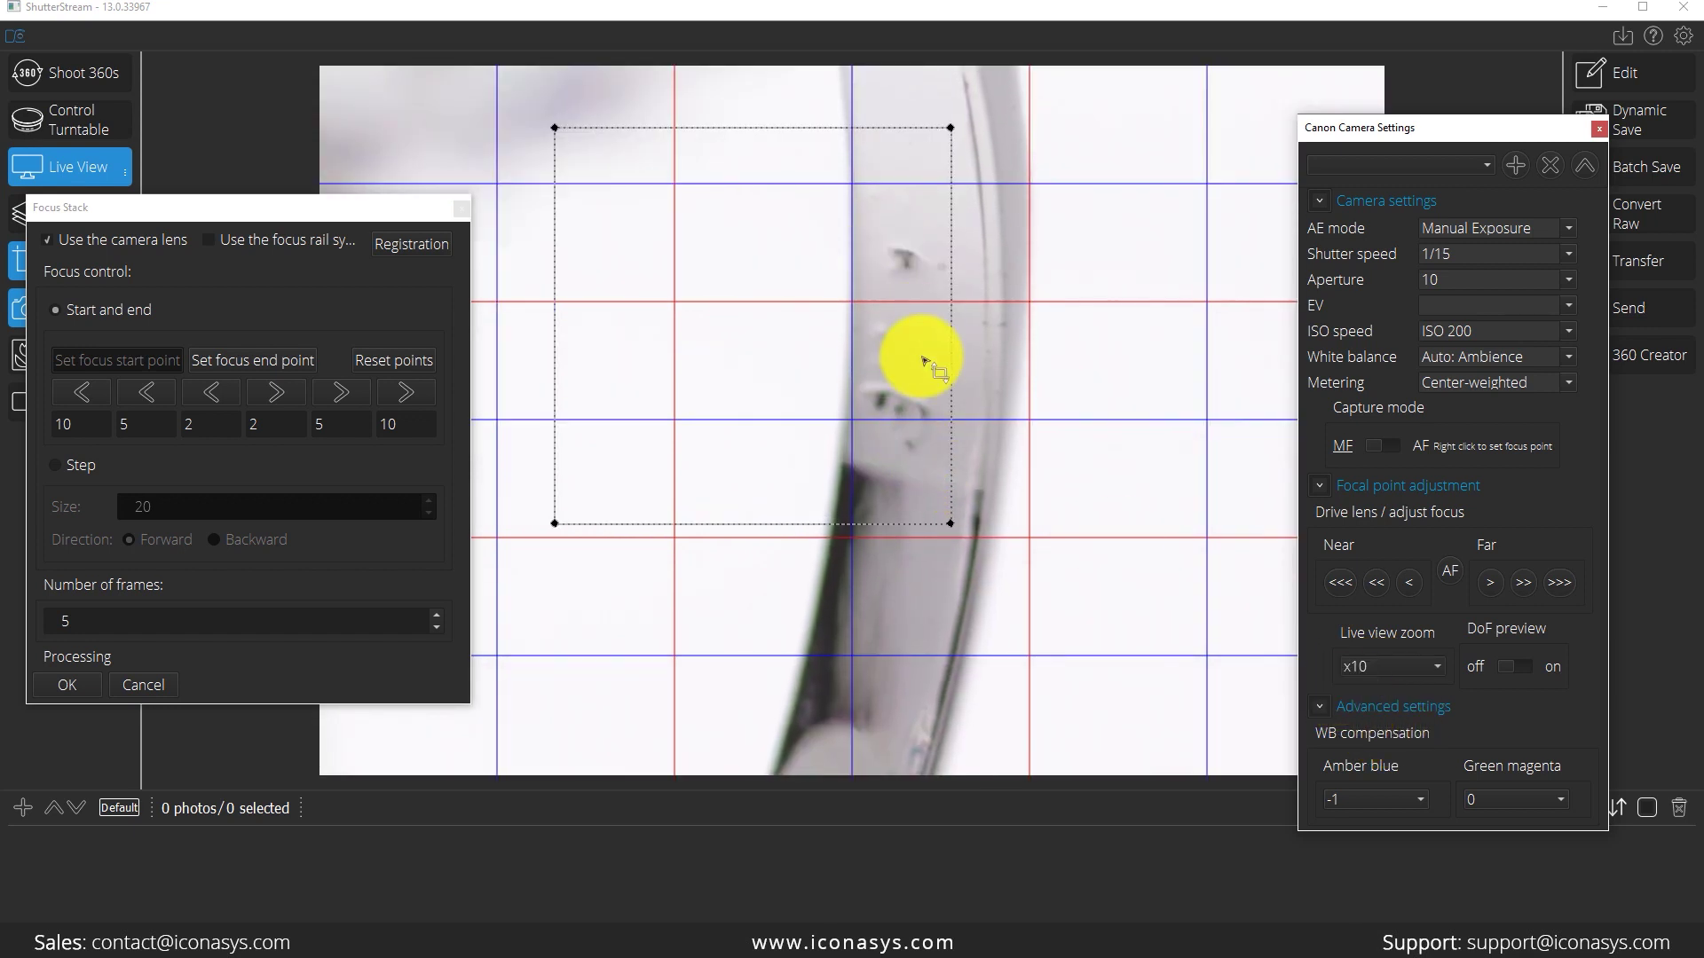
left_click(417, 394)
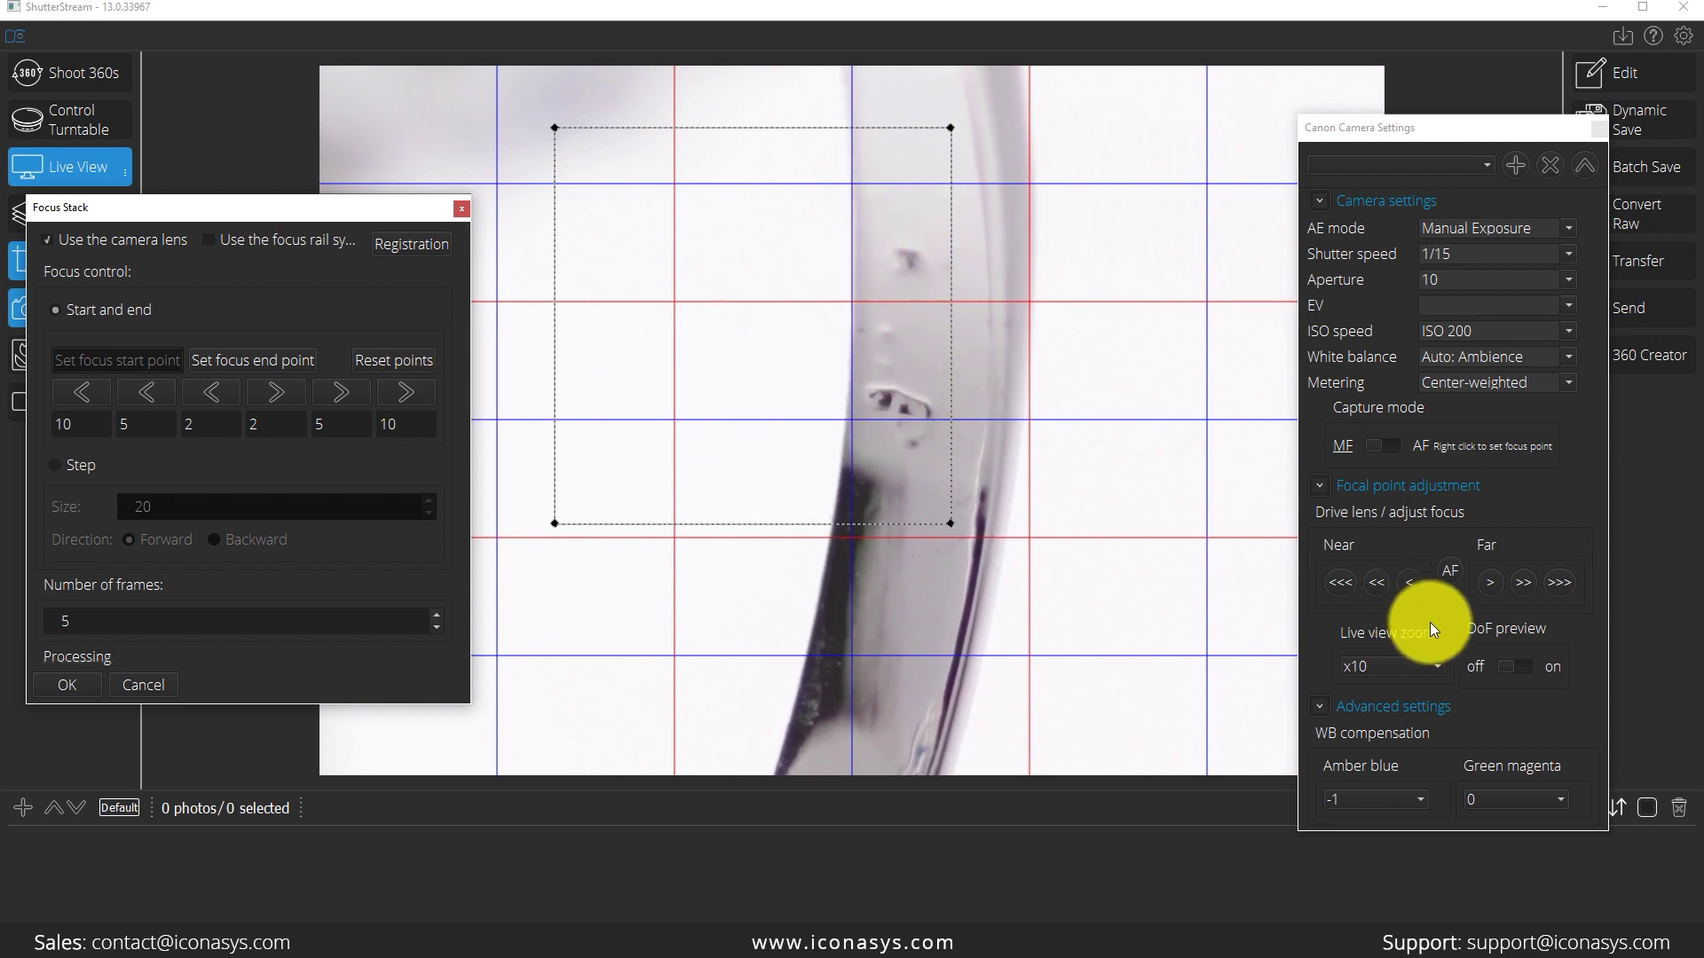
left_click(1411, 666)
left_click(1396, 663)
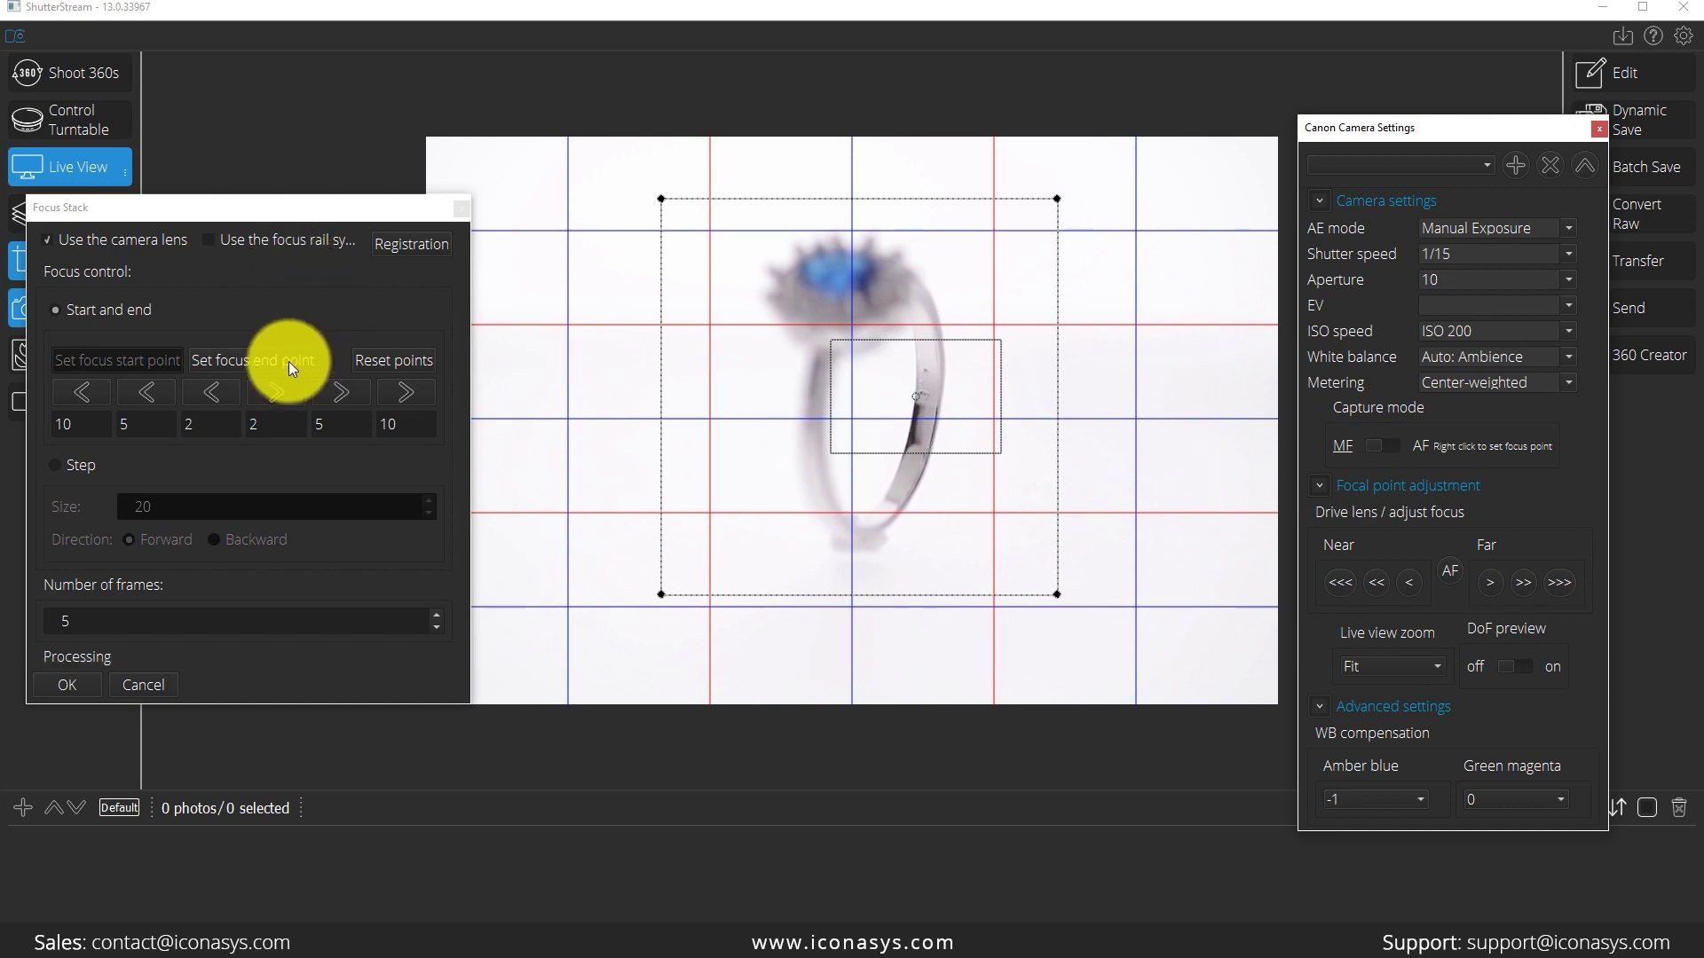
left_click(289, 360)
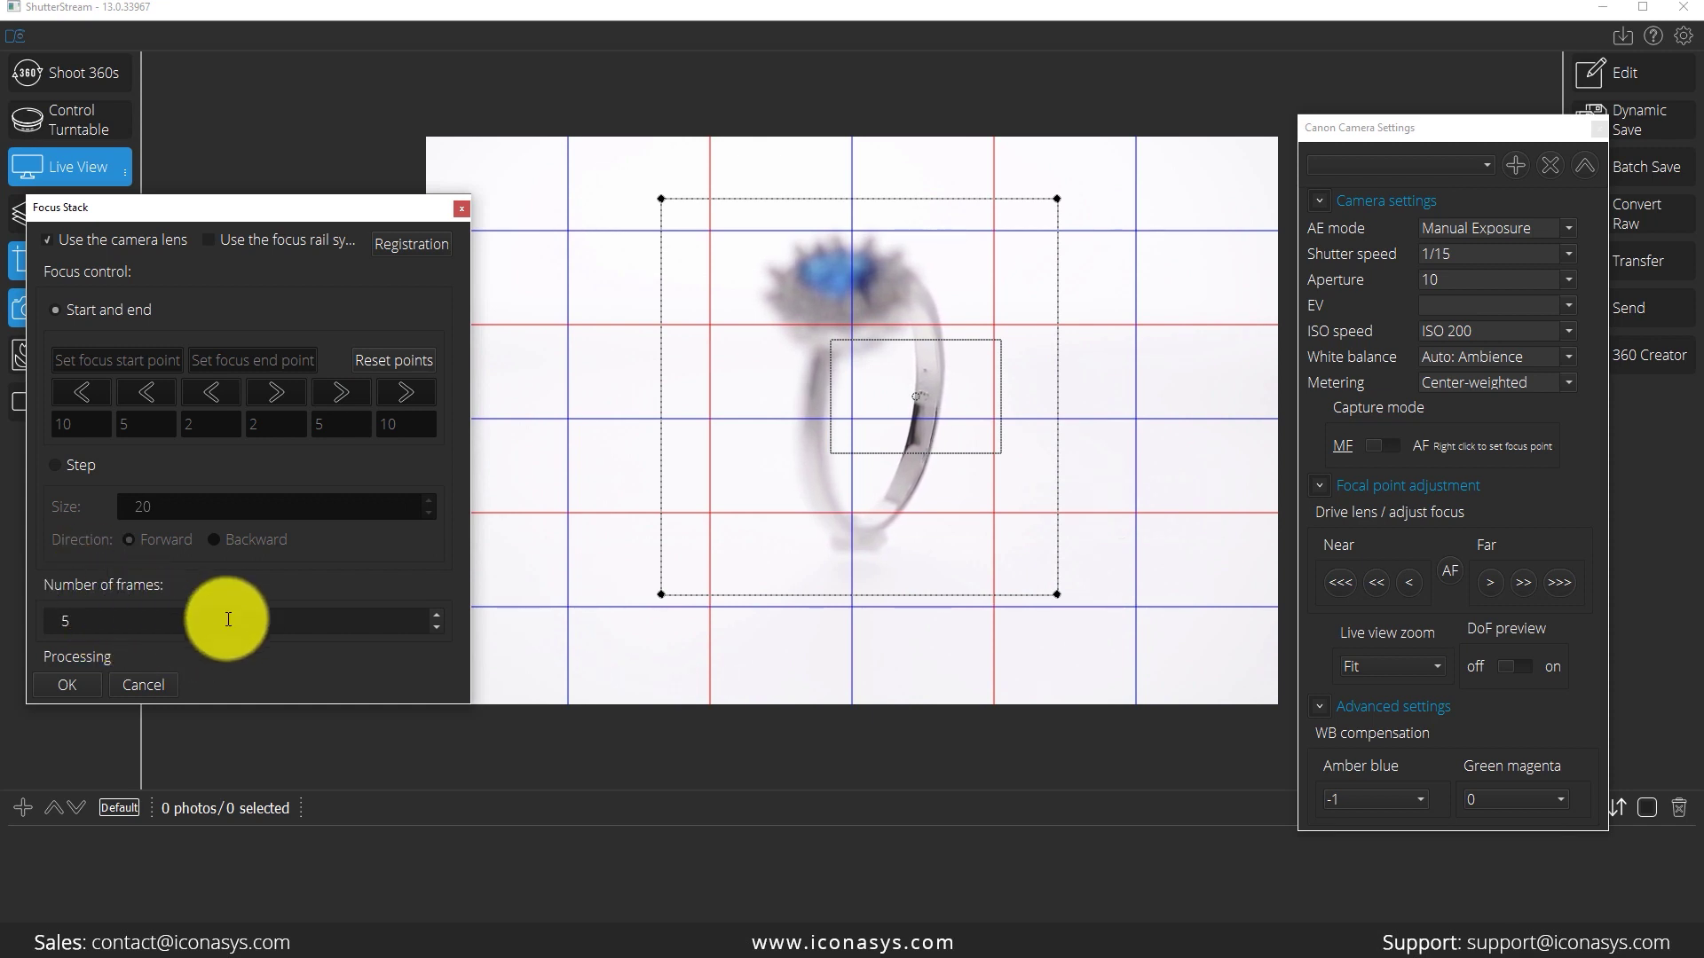
left_click(435, 627)
left_click(436, 627)
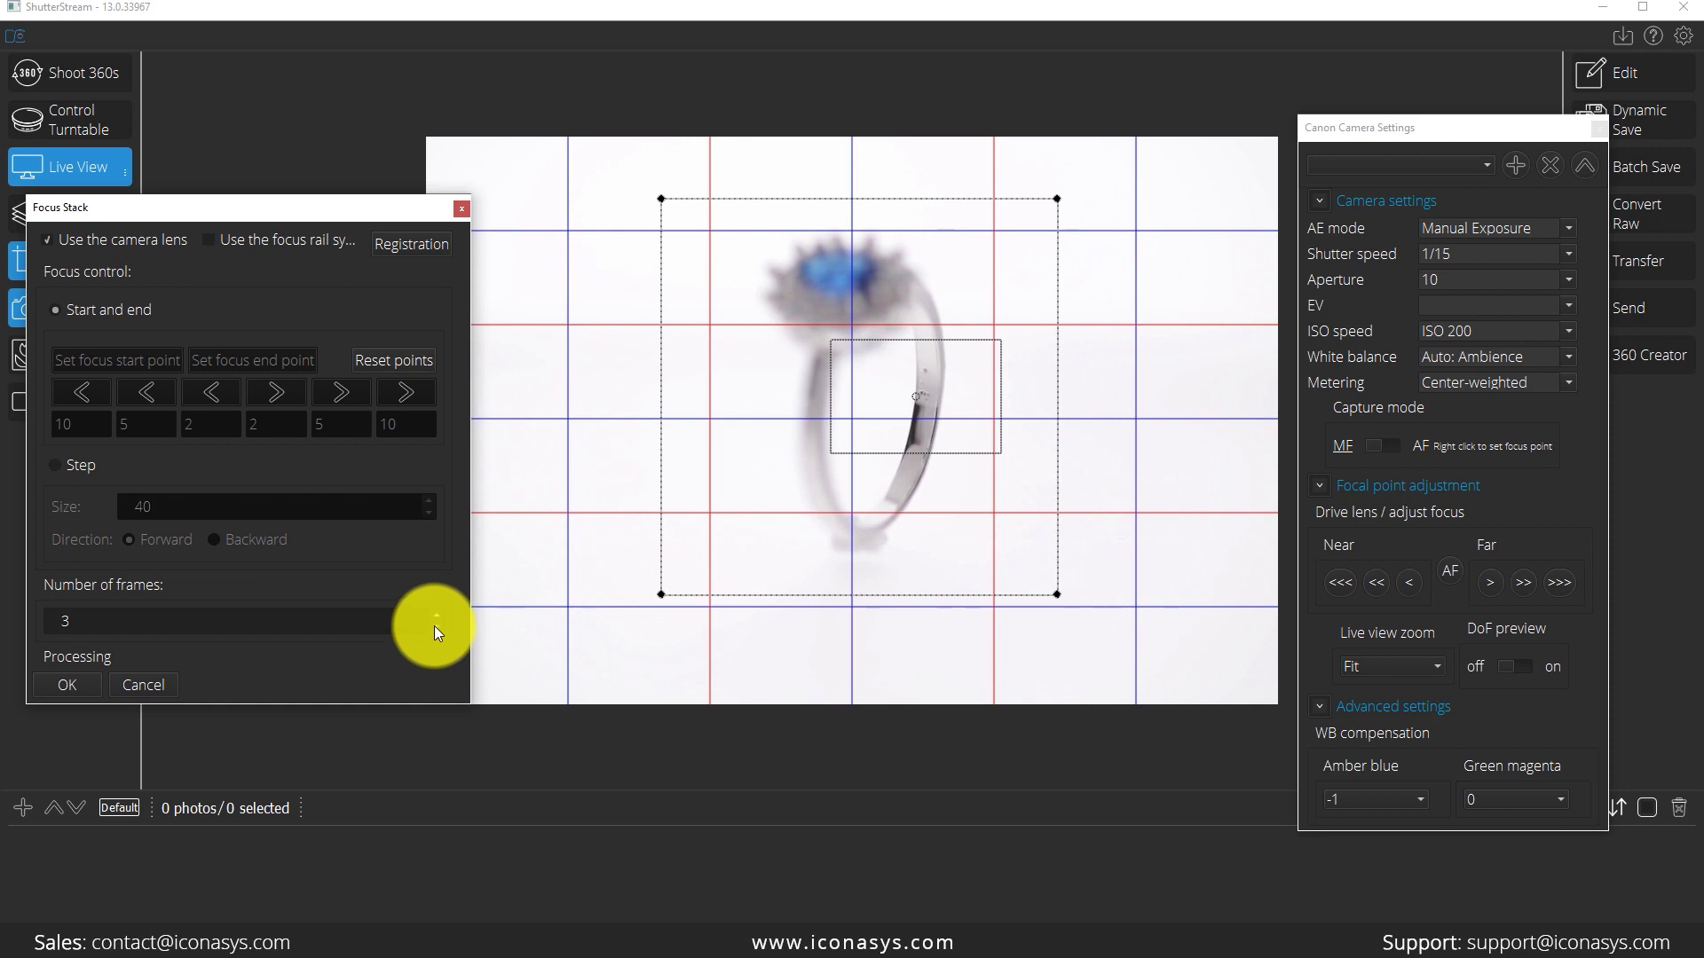
left_click(436, 627)
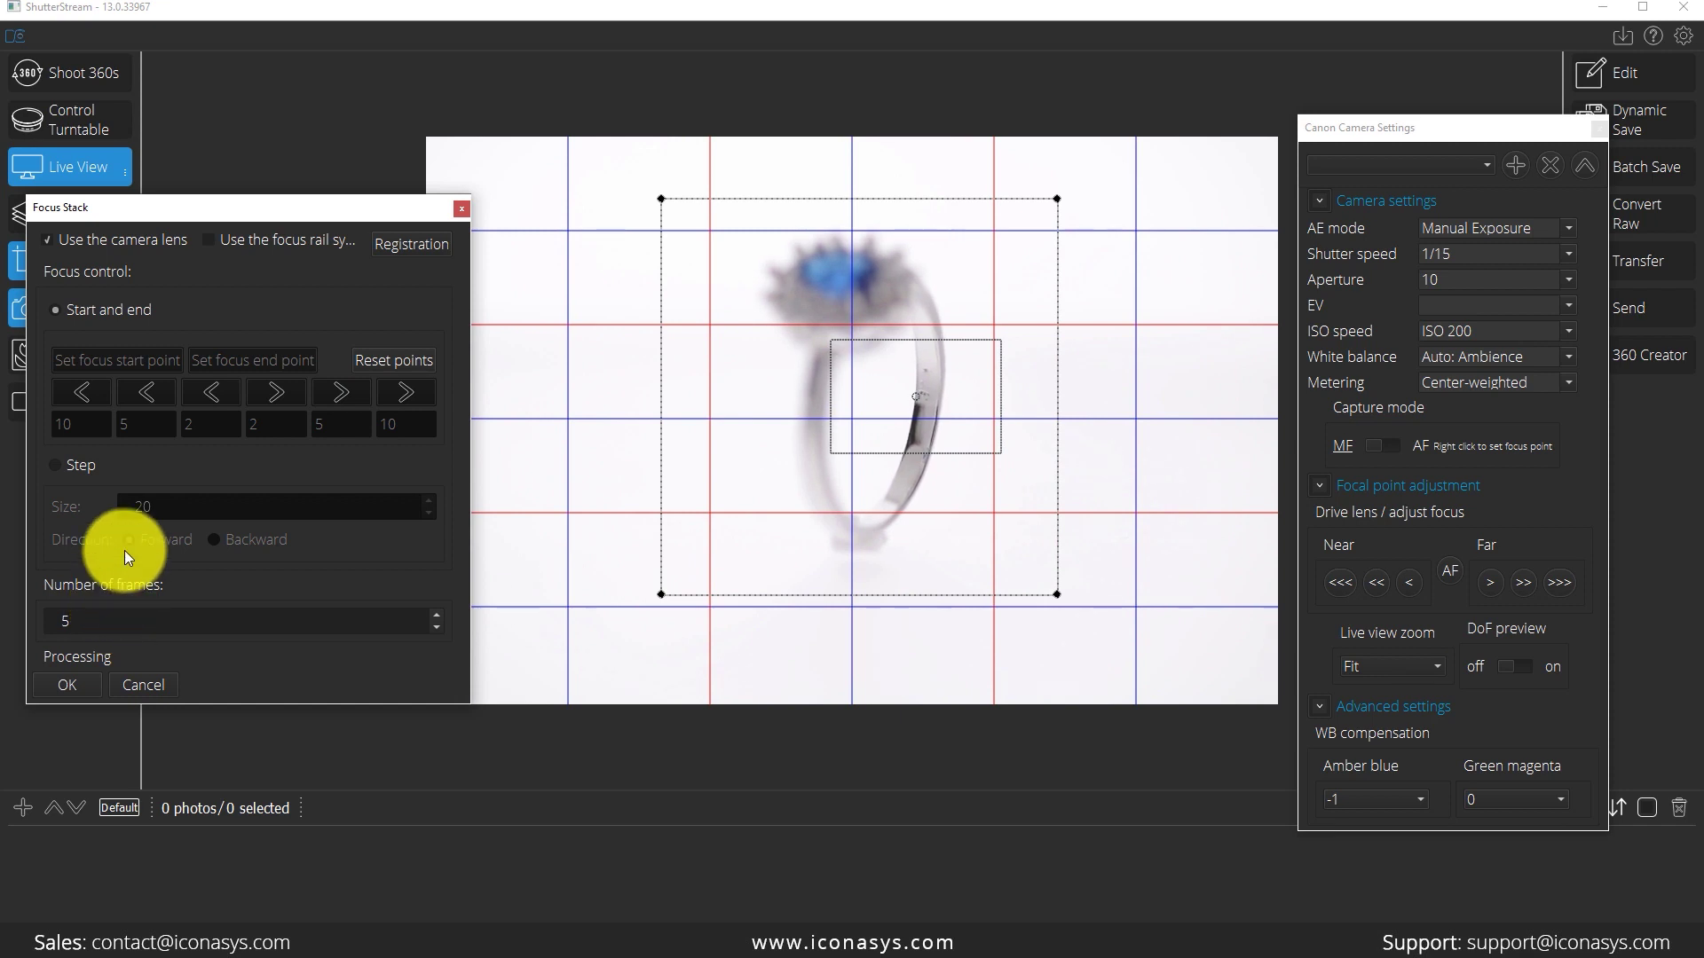
Step: Enable Auto stack image set in the Focus Stack settings, keeping Default render settings
scroll(161, 568, "down", 2)
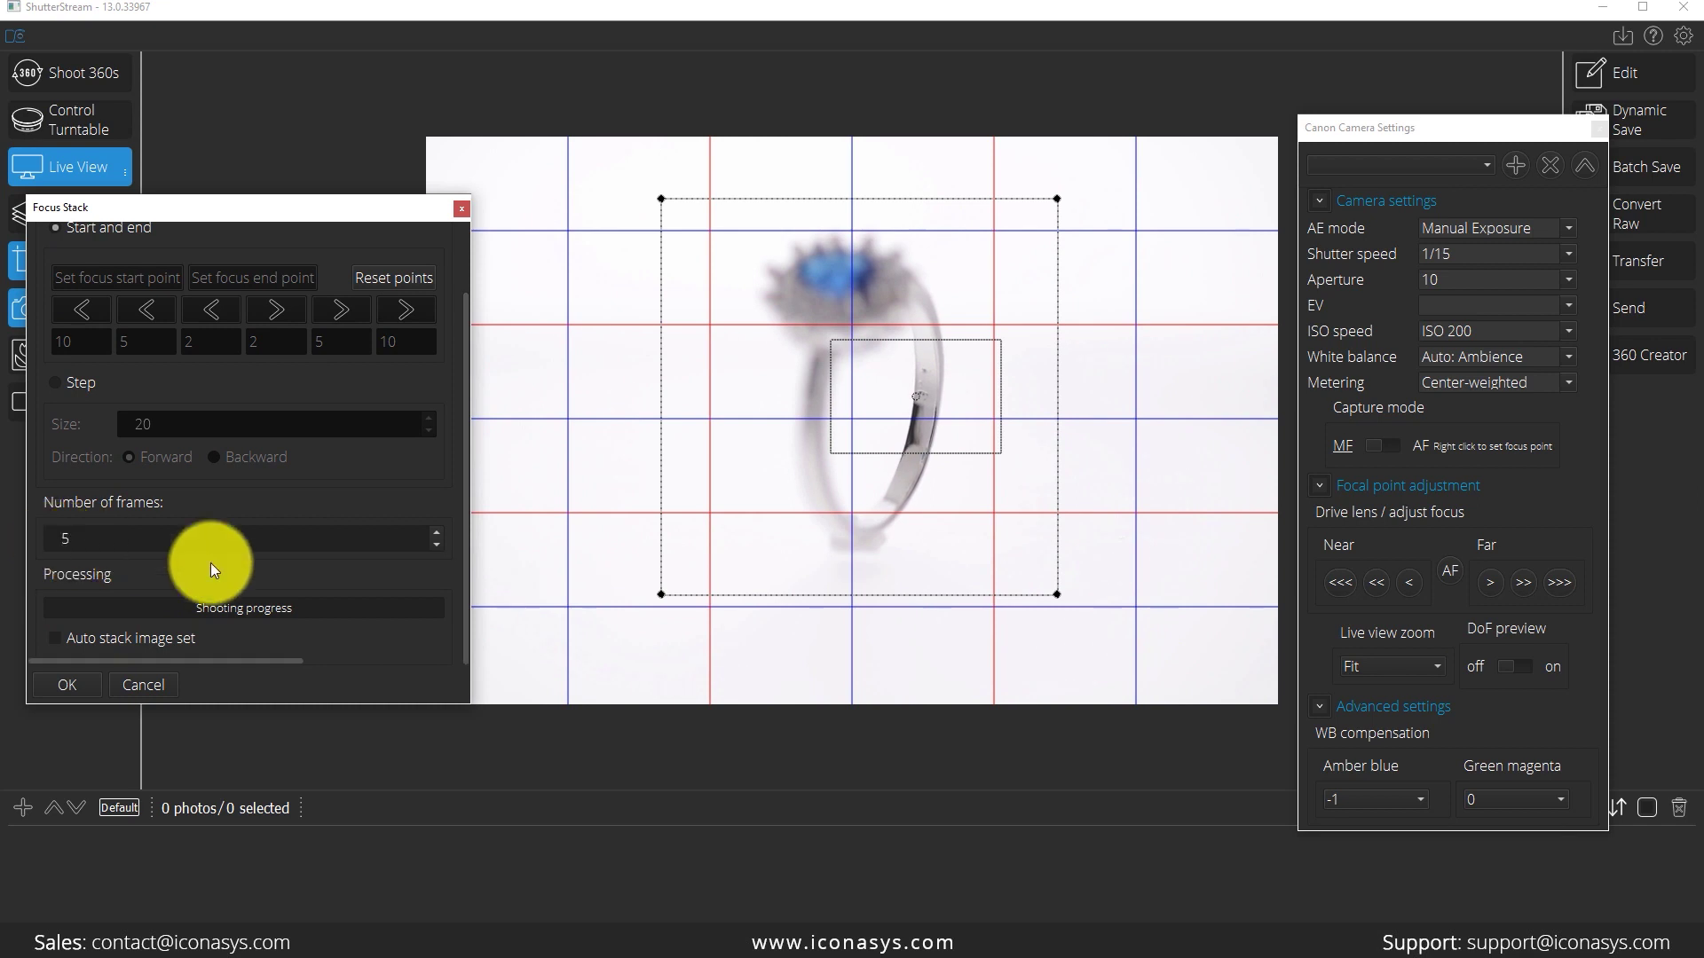
scroll(184, 487, "up", 2)
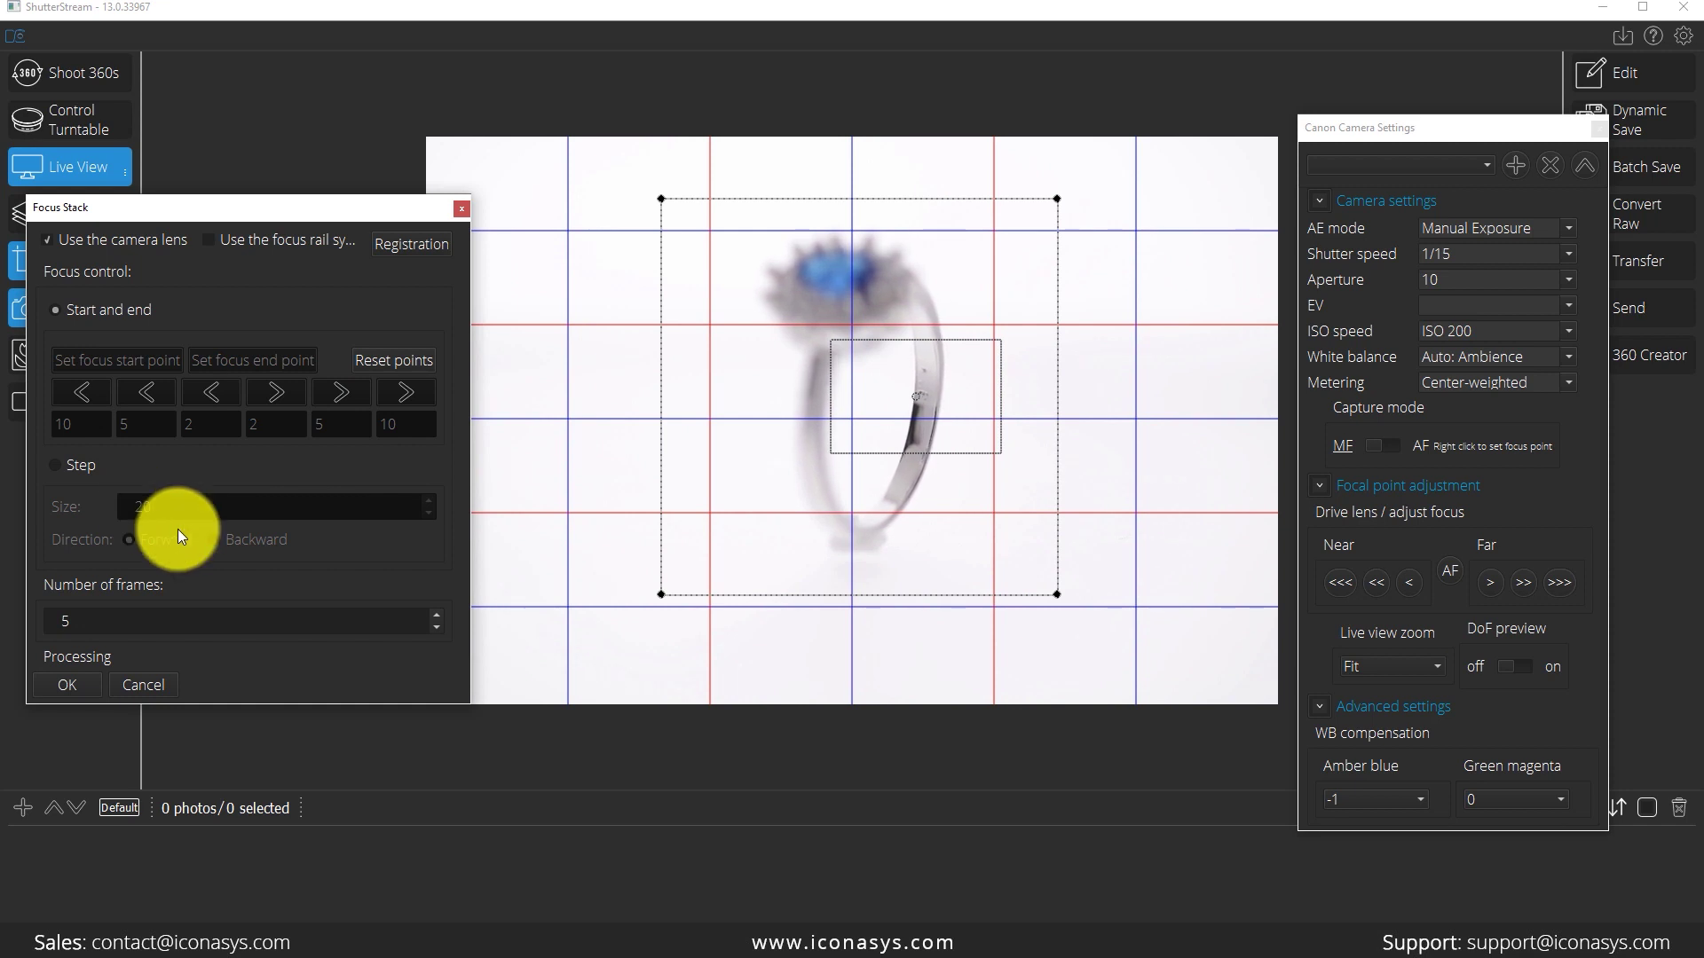
scroll(177, 528, "down", 1)
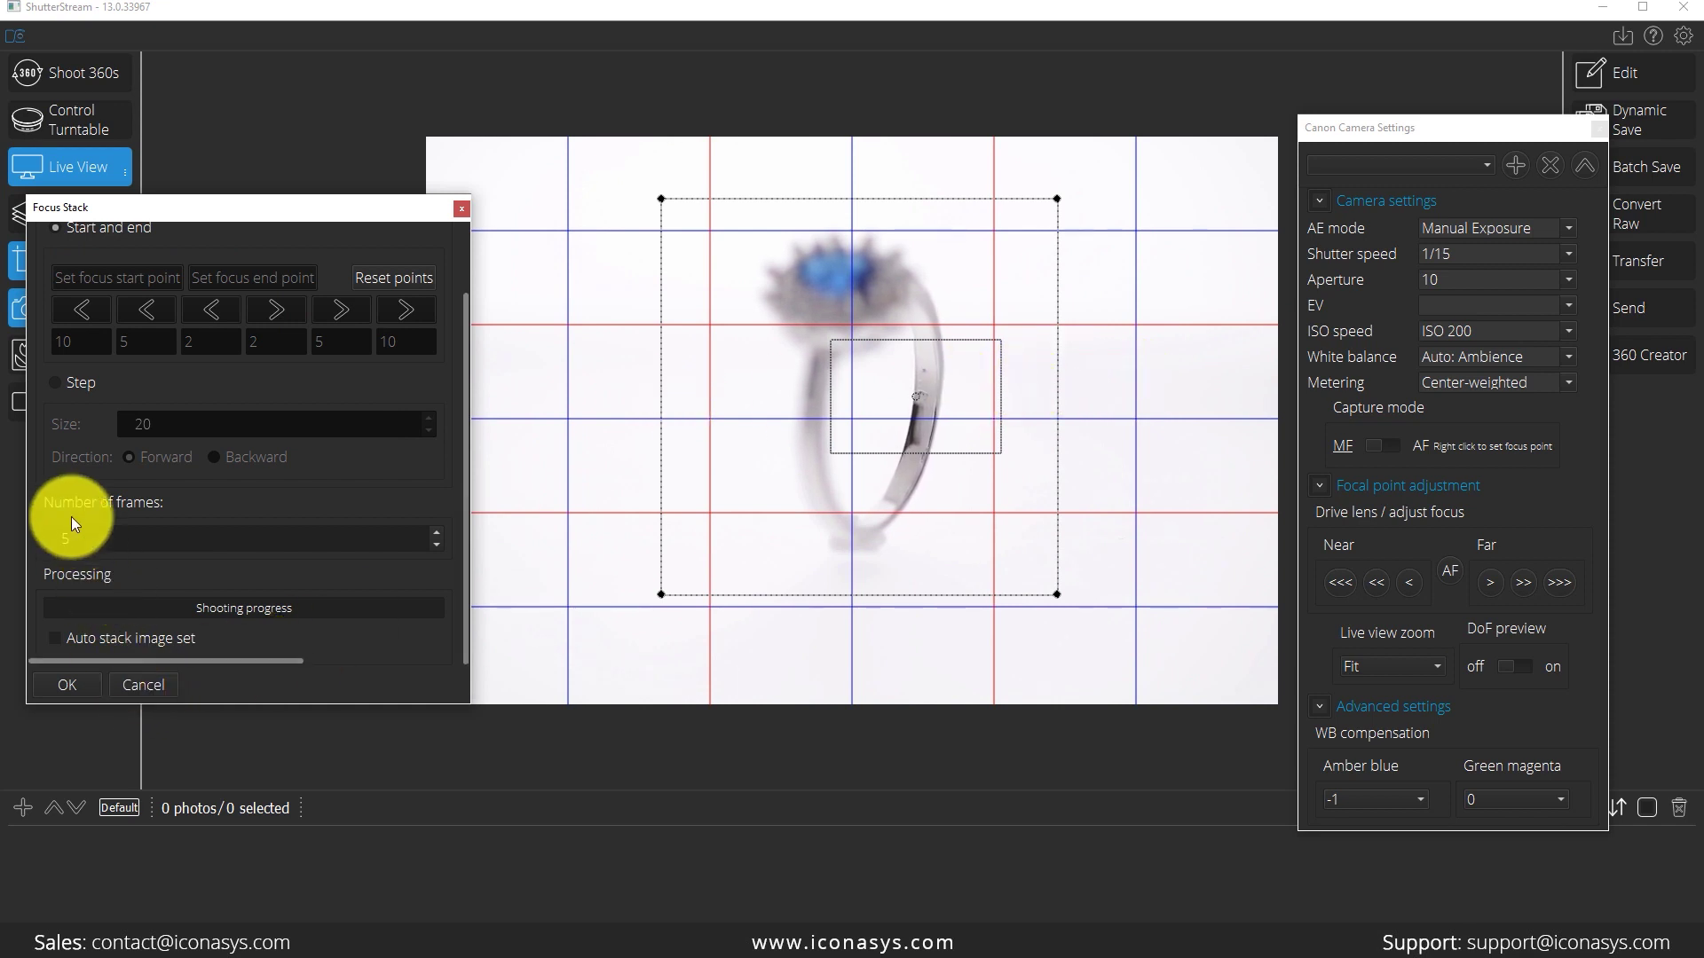
left_click(56, 637)
scroll(238, 562, "down", 2)
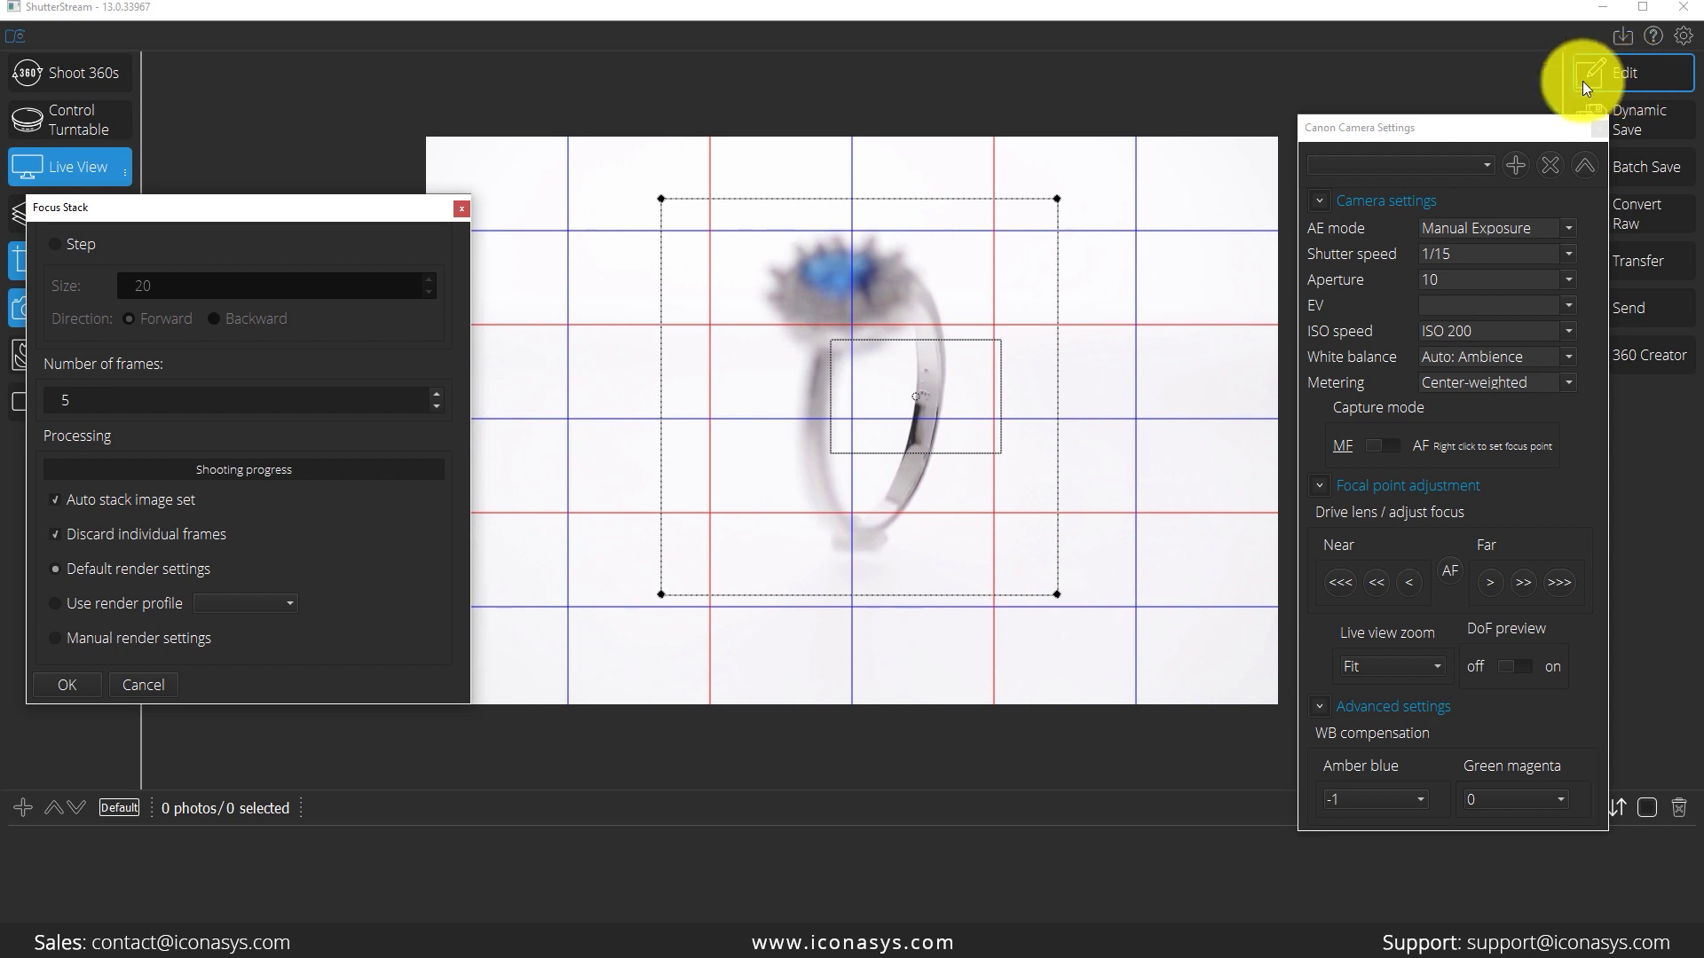
left_click(57, 637)
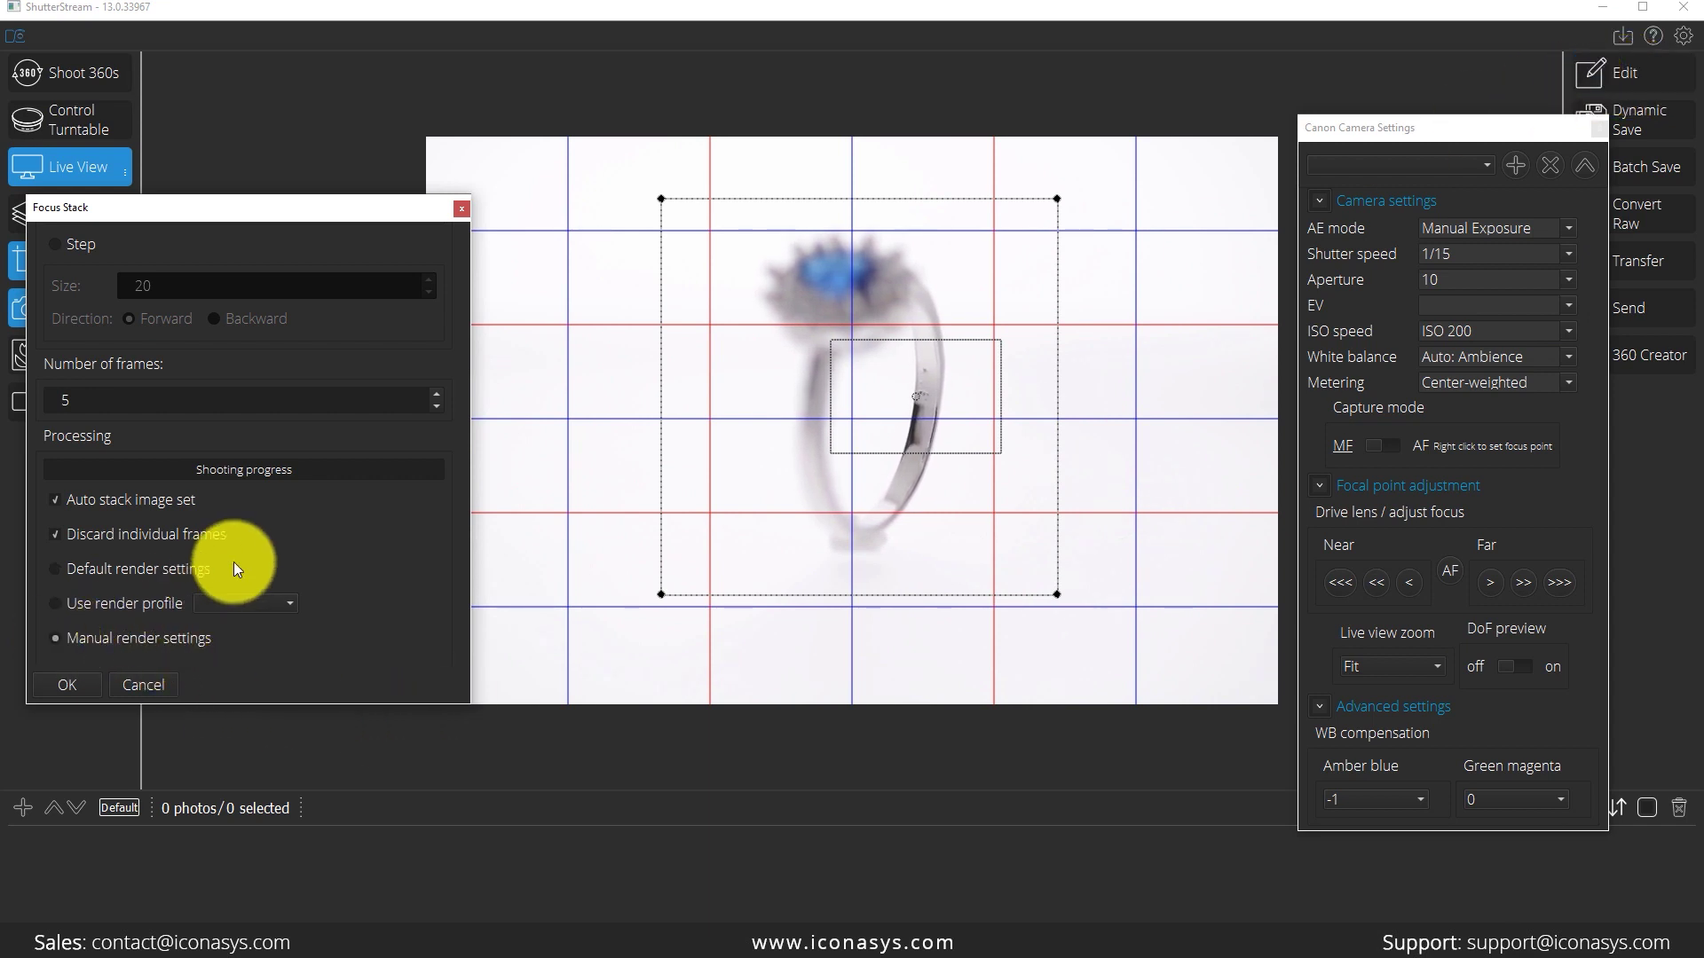
scroll(233, 562, "down", 2)
scroll(232, 562, "down", 1)
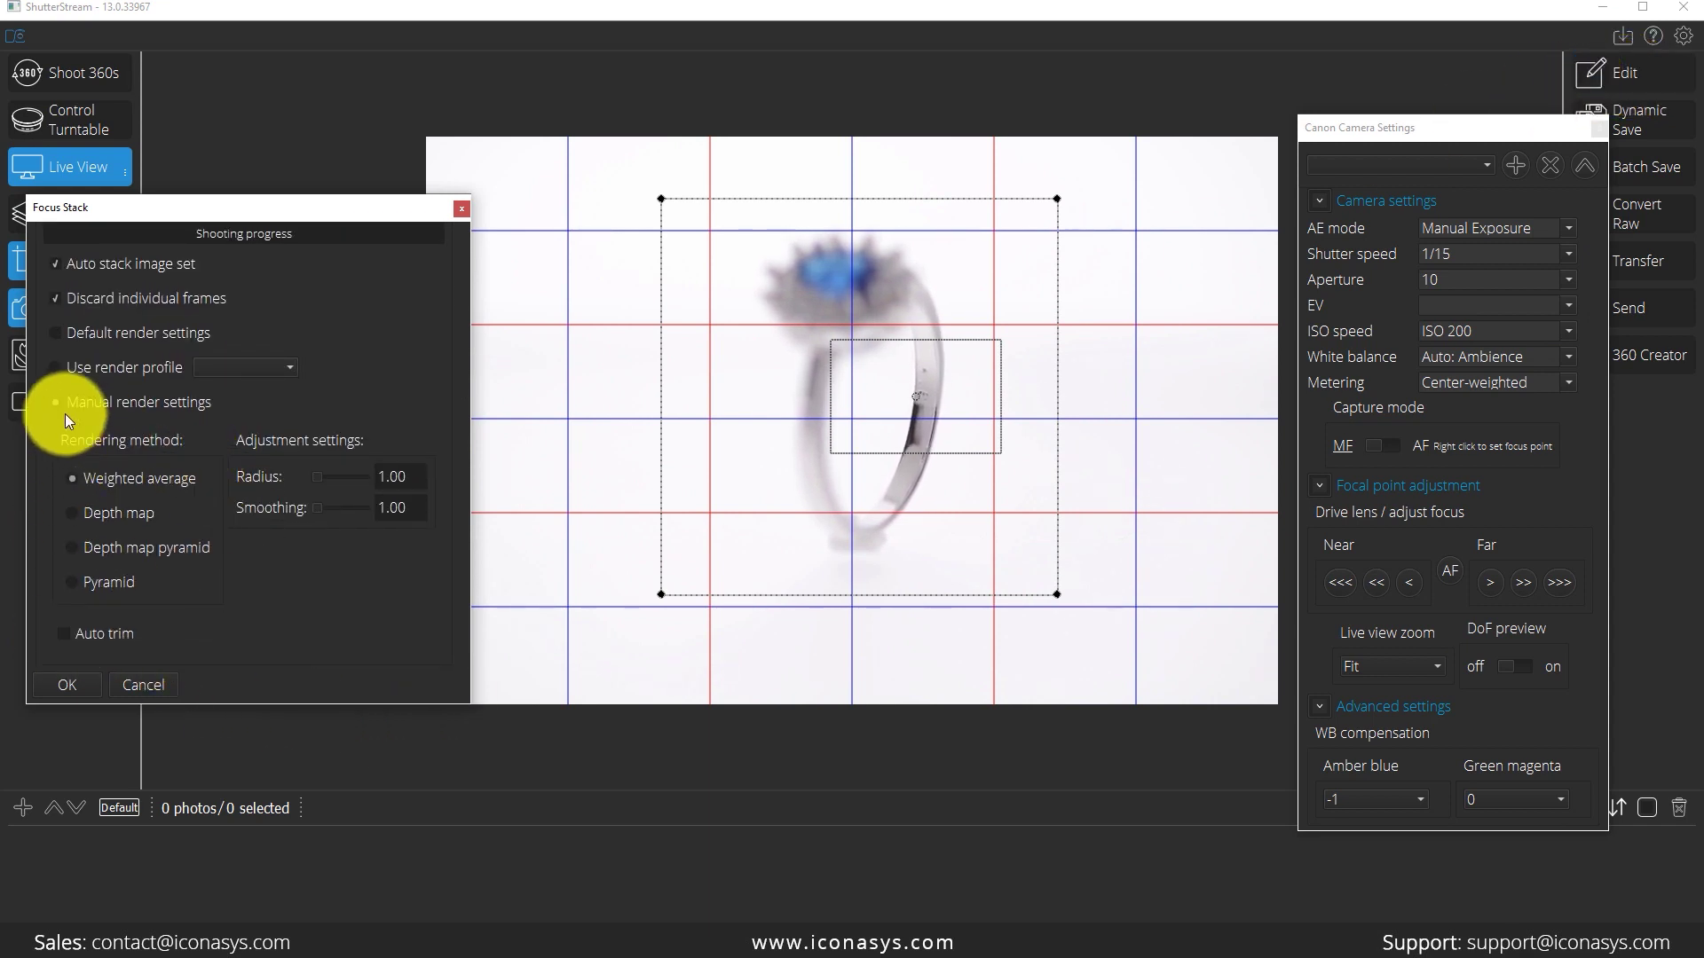
left_click(55, 334)
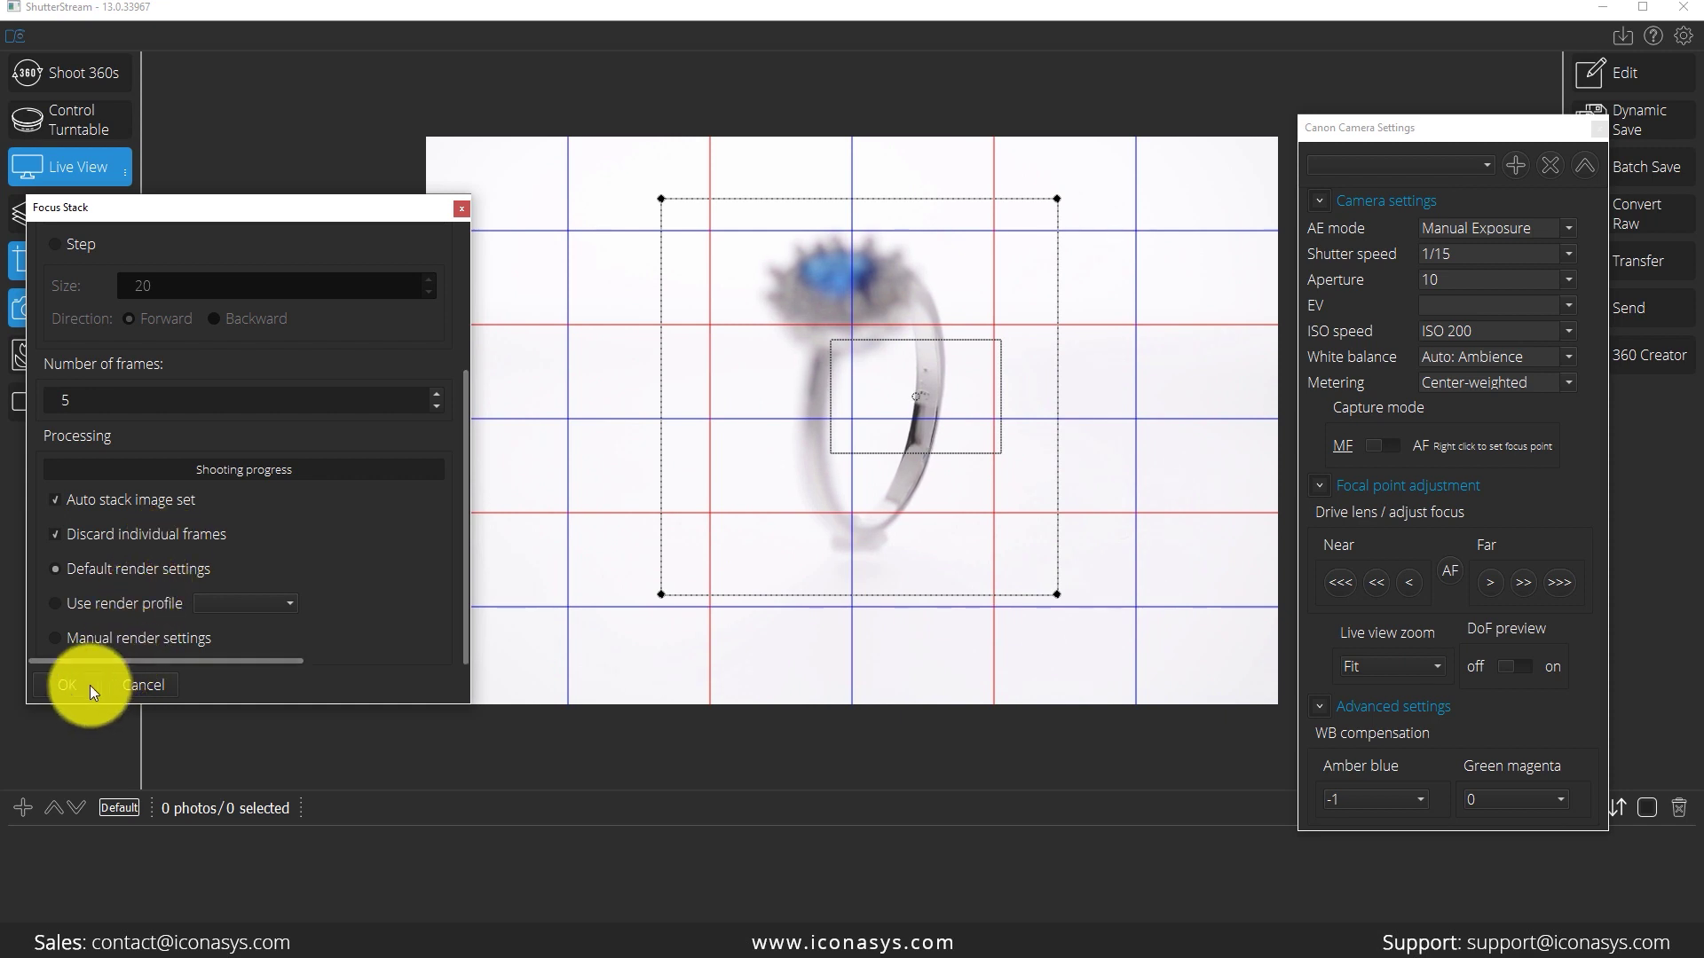
scroll(140, 621, "up", 5)
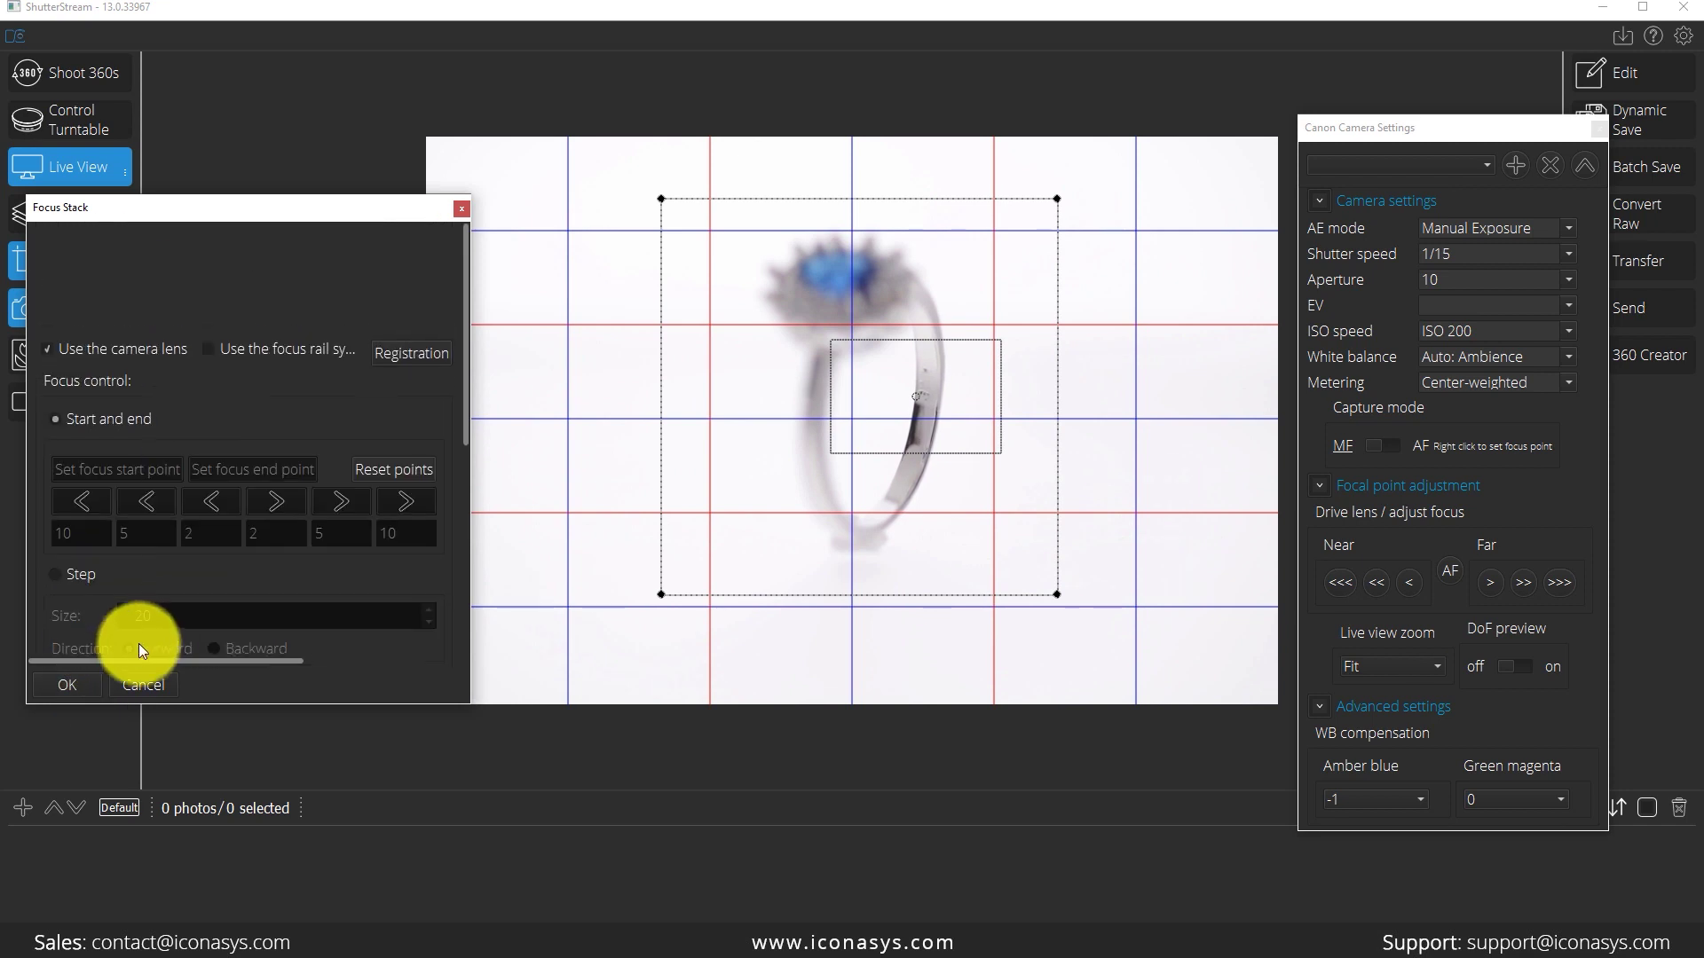
Step: Confirm the Focus Stack settings with OK and start capturing the focus stack
left_click(69, 684)
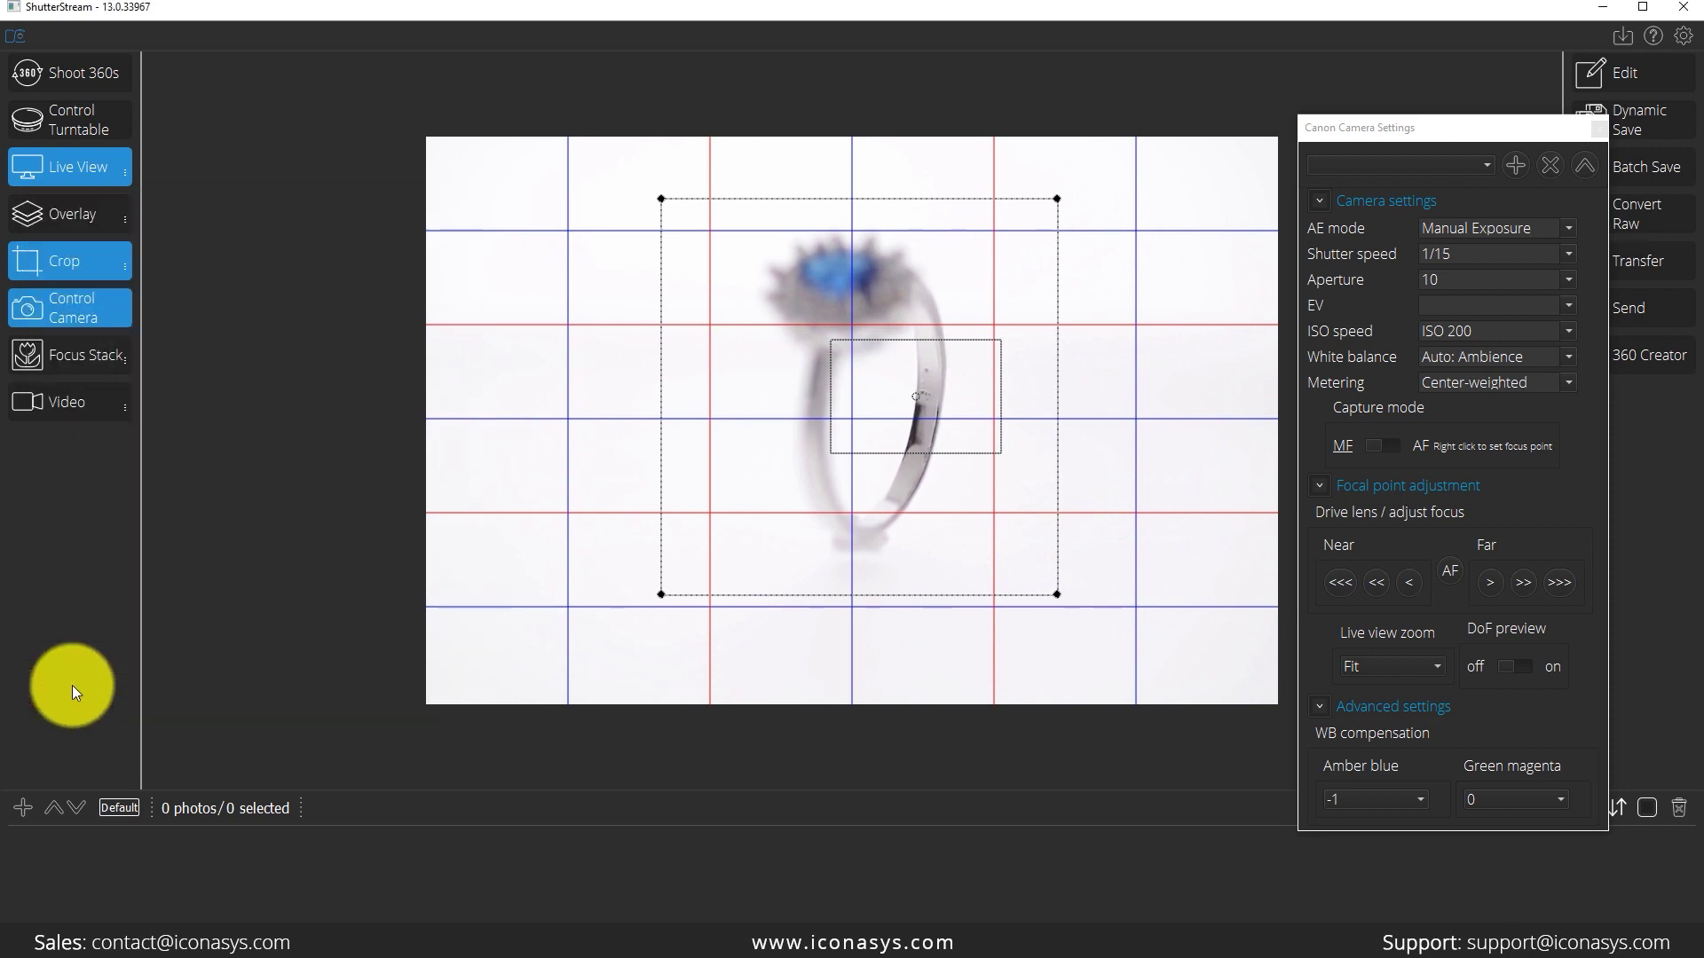
left_click(82, 358)
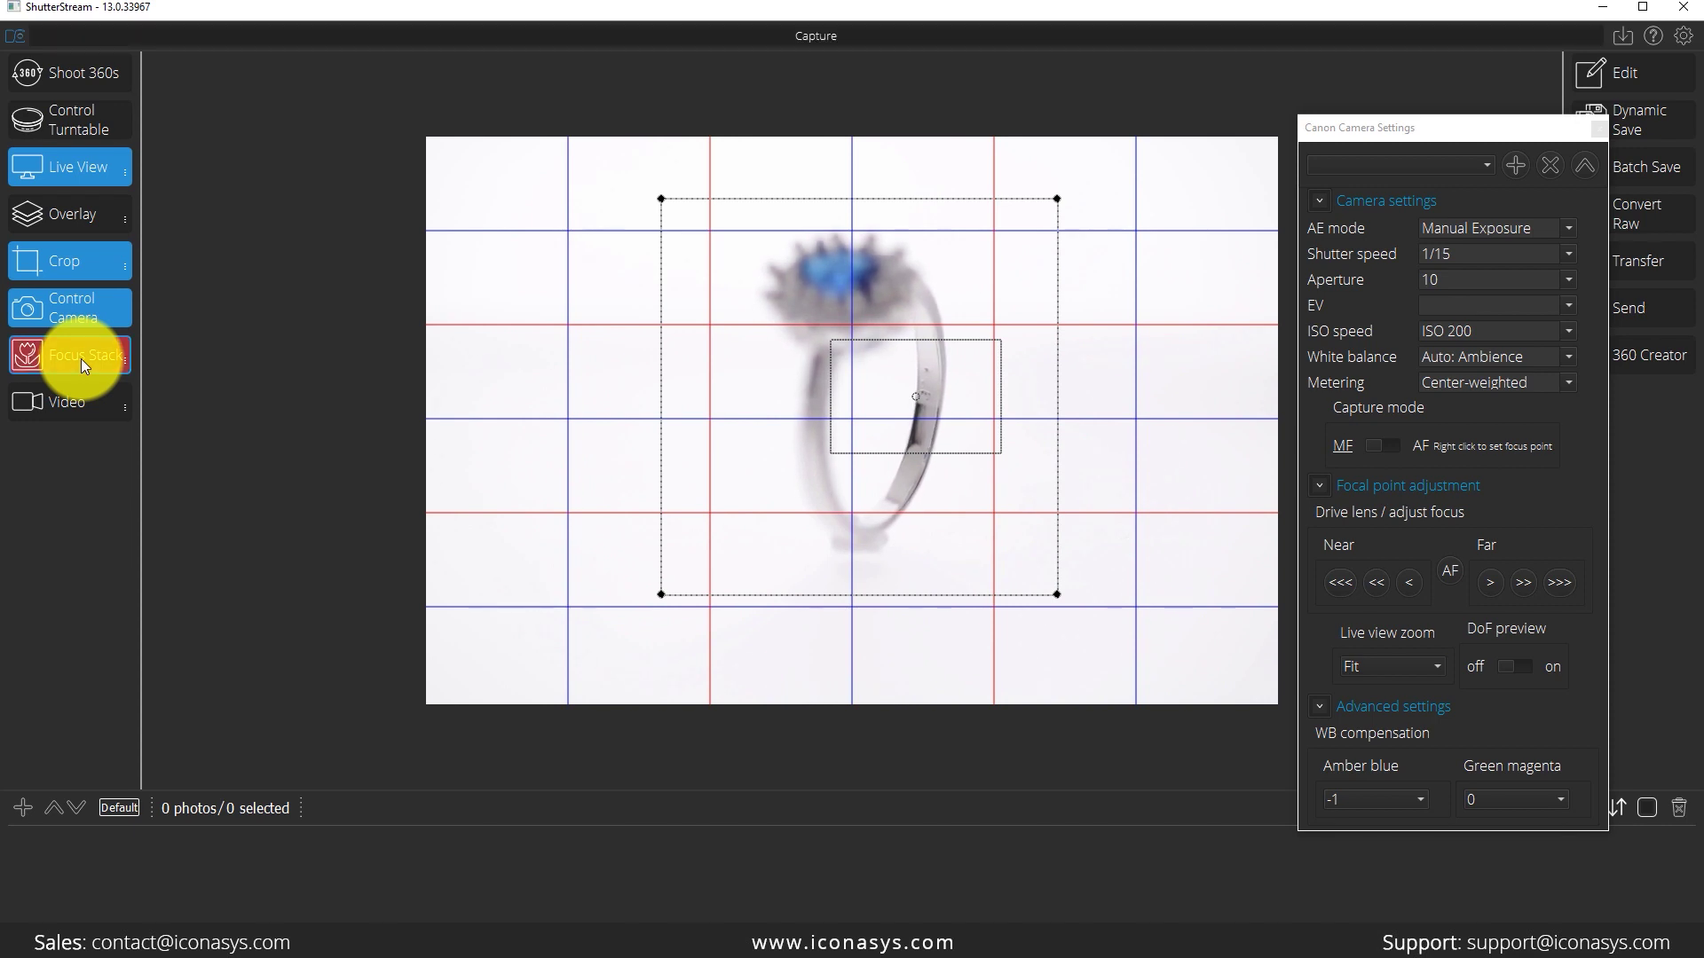